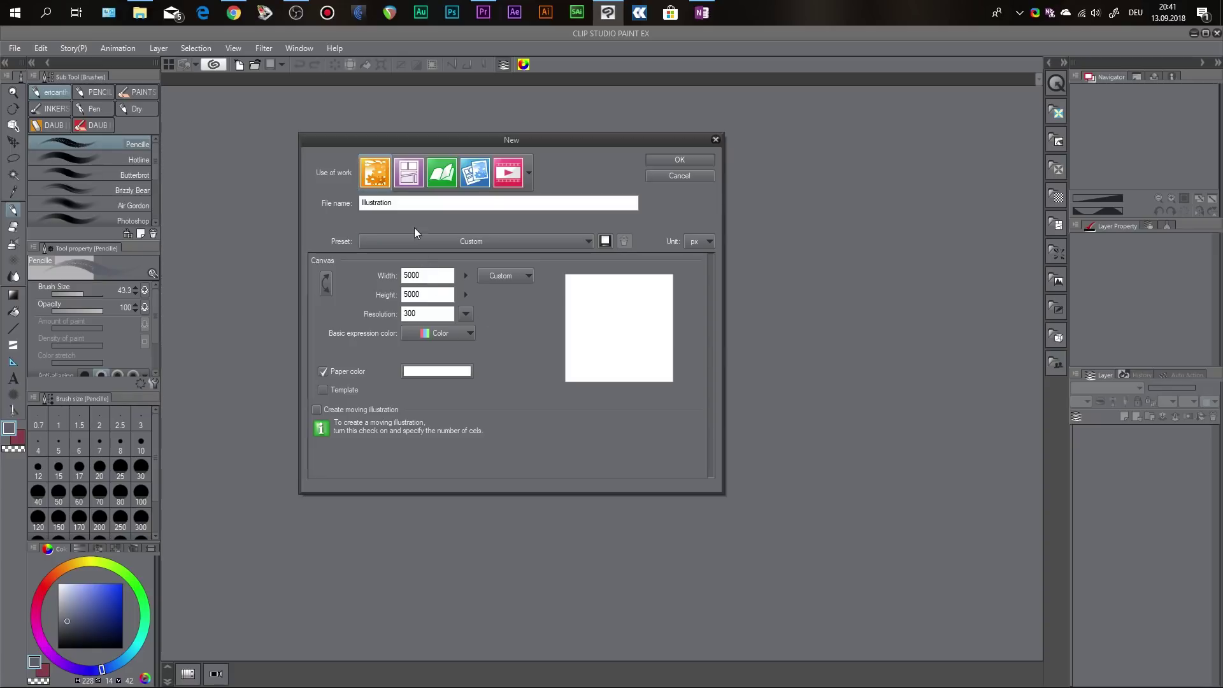
# Create a new illustration canvas named Video Demo, 5000 by 5000 px at 300 resolution with white paper.
pyautogui.doubleClick(453, 202)
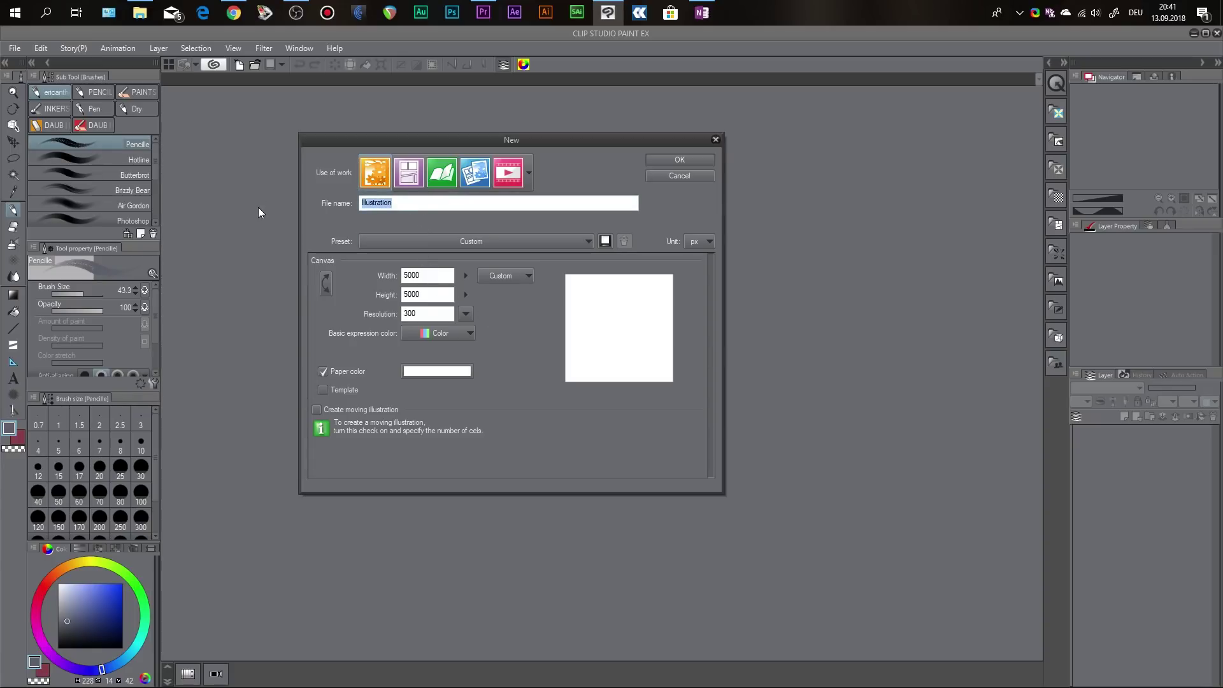
pyautogui.write('Video Demo')
pyautogui.moveTo(418, 140); pyautogui.dragTo(451, 137)
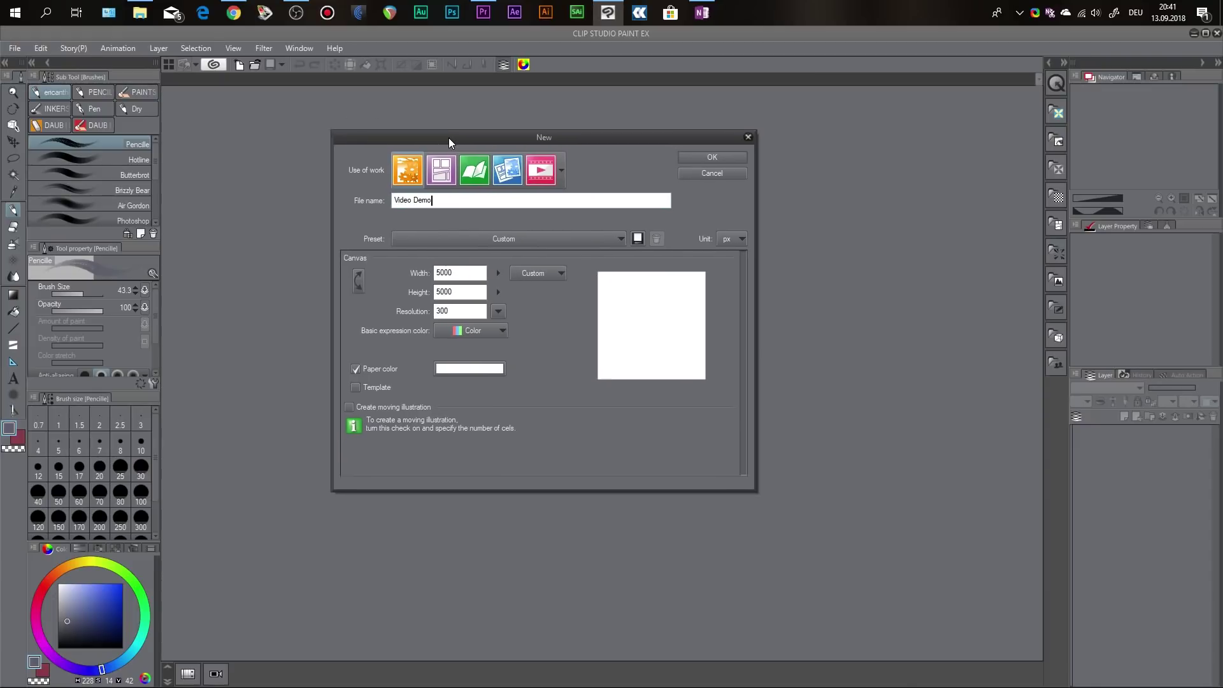
pyautogui.click(449, 272)
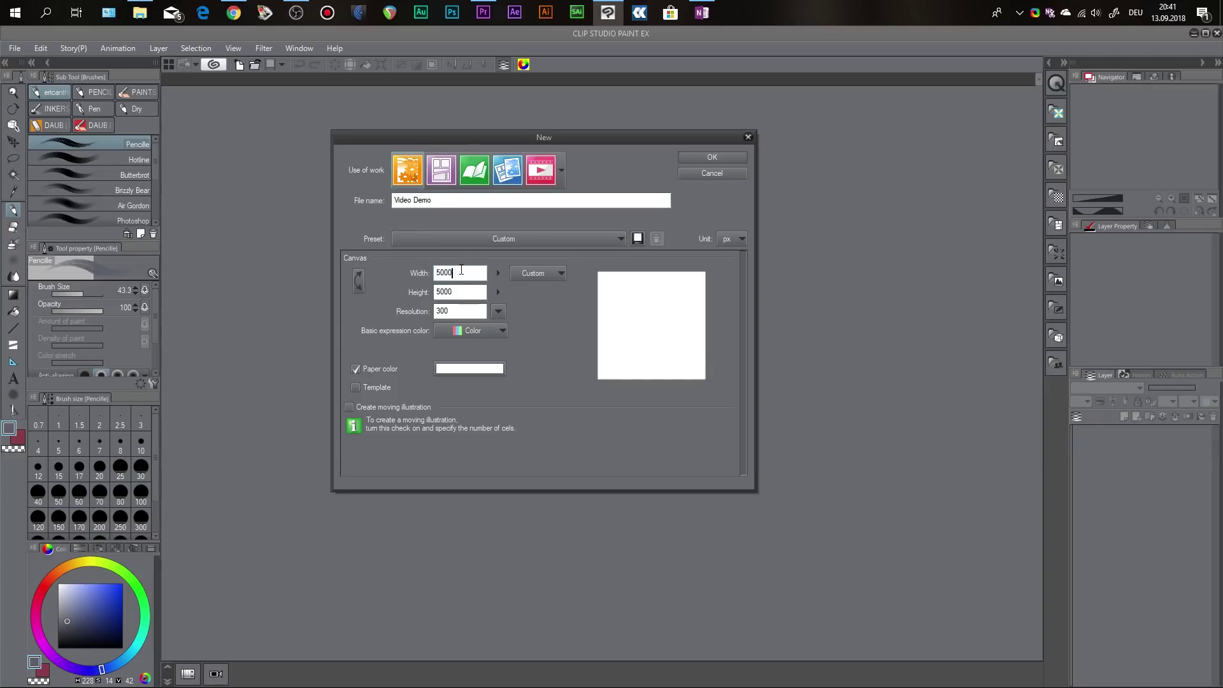
pyautogui.click(460, 307)
pyautogui.moveTo(639, 135); pyautogui.dragTo(613, 142)
pyautogui.click(686, 165)
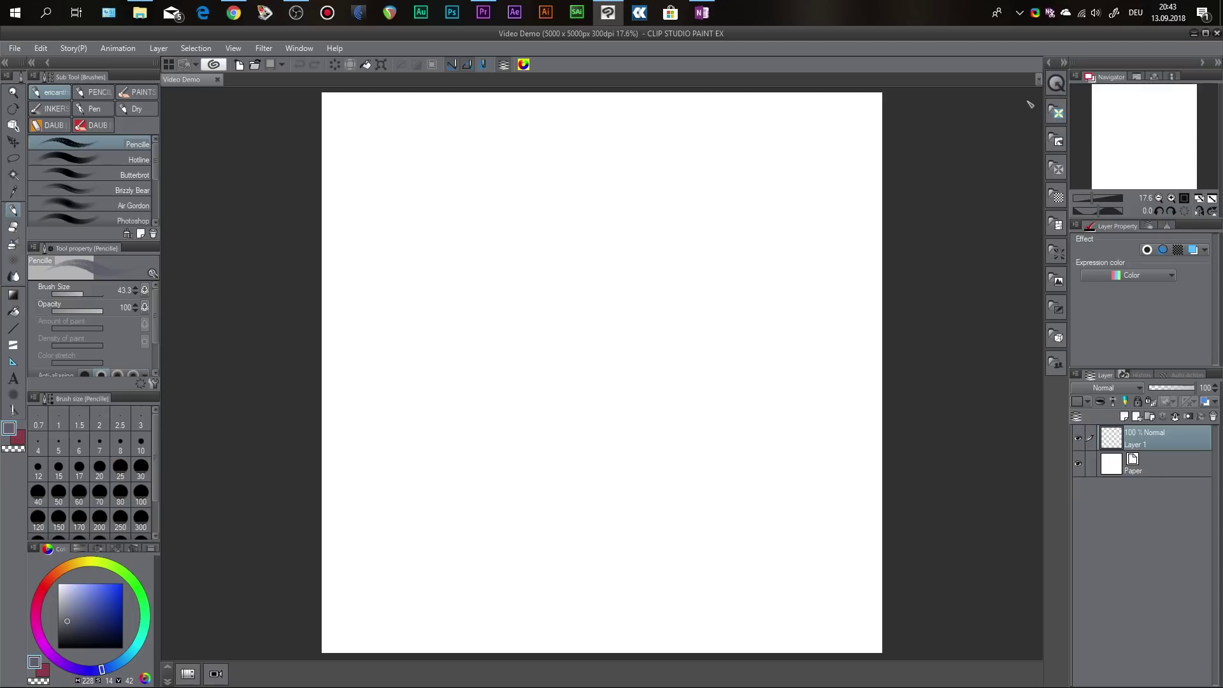
# Remove the material palette column beside the canvas and the extra palettes grouped with Navigator and Layer Property.
pyautogui.moveTo(1056, 83); pyautogui.dragTo(1107, 247)
pyautogui.click(1055, 84)
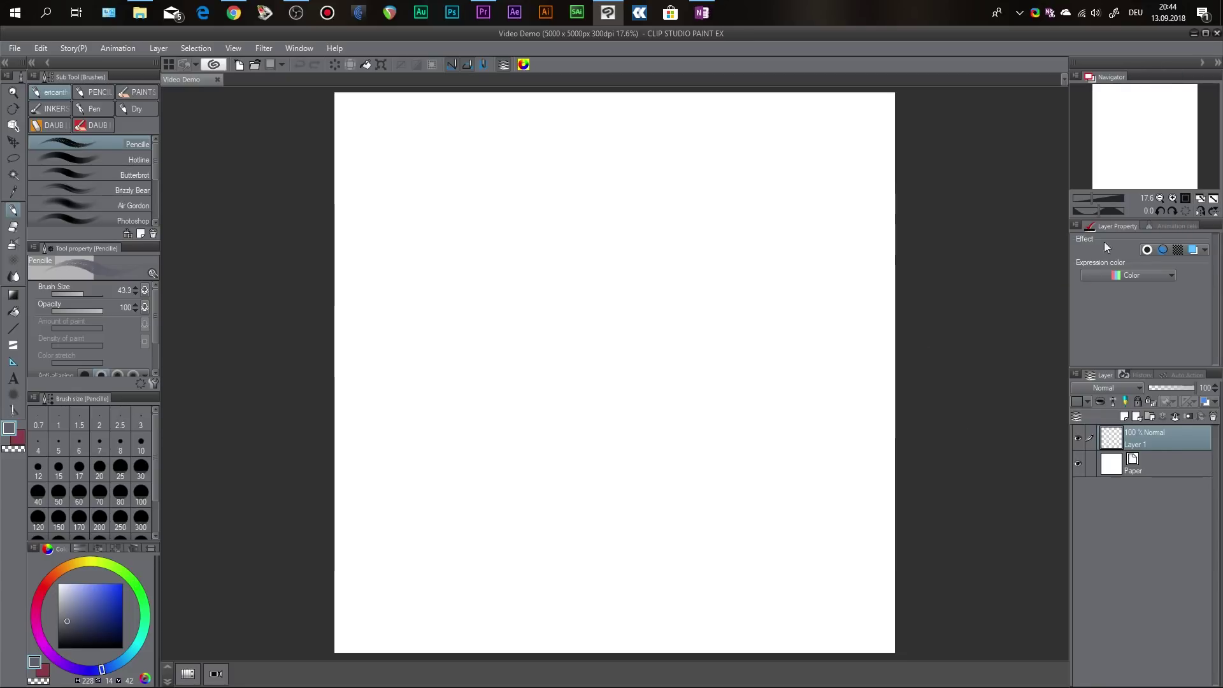
pyautogui.moveTo(1172, 226); pyautogui.dragTo(1185, 374)
pyautogui.click(678, 223)
pyautogui.click(1102, 375)
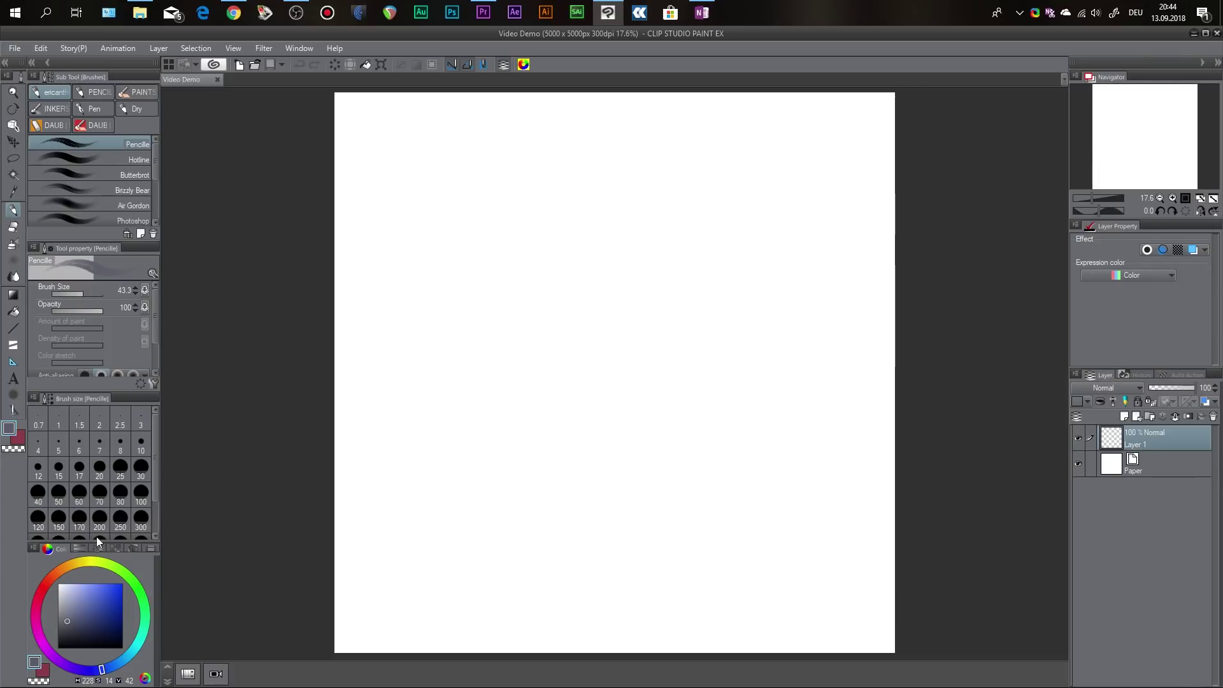
# Dock the Color Wheel with Color Slider, Tool property and Sub Tool palettes in a column beside the layer palettes, and remove the Navigator.
pyautogui.moveTo(51, 549); pyautogui.dragTo(1071, 79)
pyautogui.moveTo(88, 274); pyautogui.dragTo(980, 484)
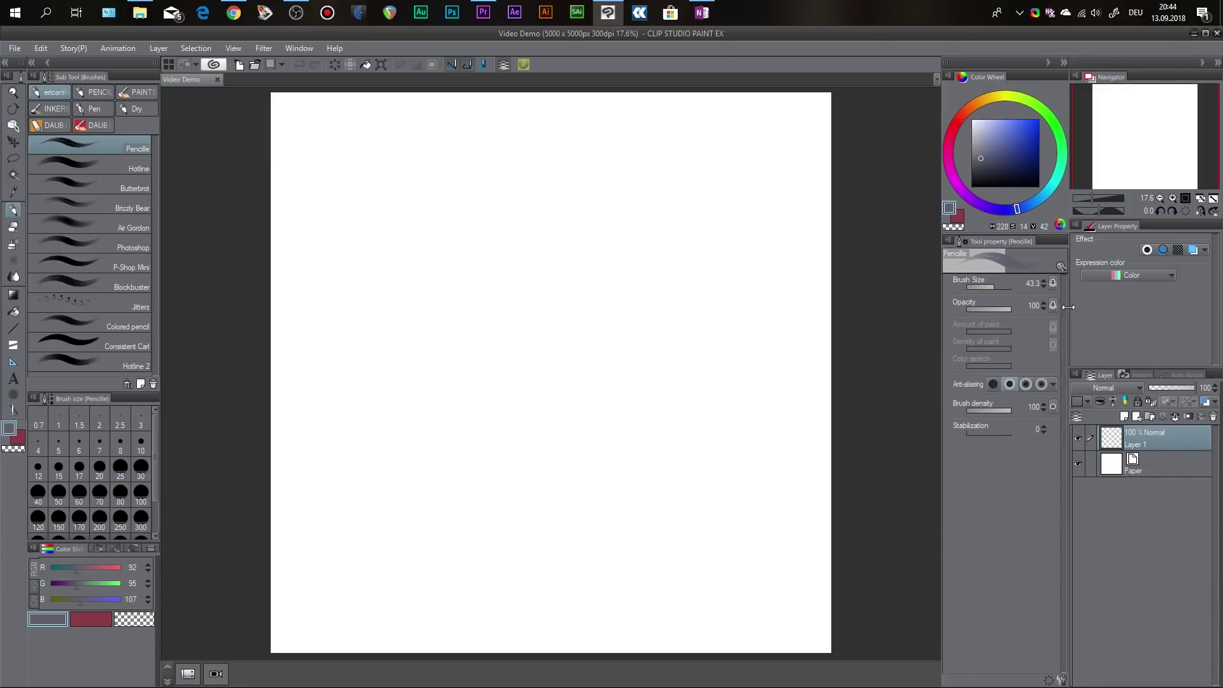
pyautogui.moveTo(1140, 77); pyautogui.dragTo(637, 184)
pyautogui.moveTo(77, 73)
pyautogui.mouseDown()
pyautogui.moveTo(229, 96)
pyautogui.moveTo(1046, 438)
pyautogui.mouseUp()
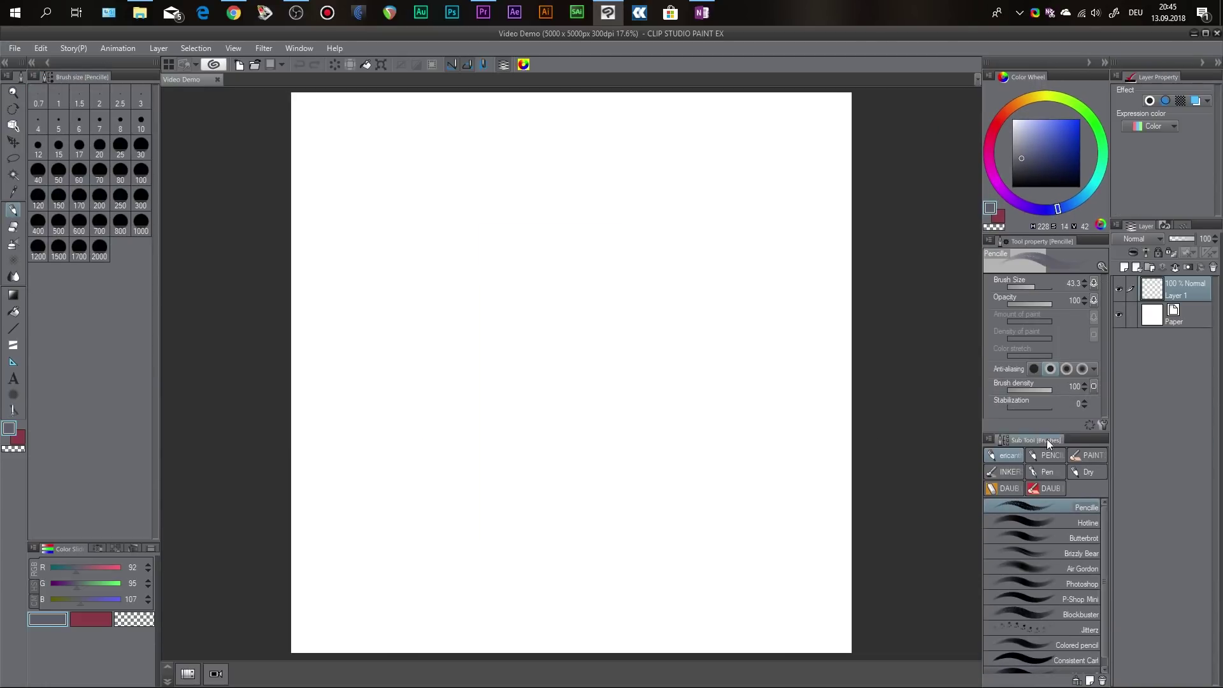
pyautogui.moveTo(64, 548); pyautogui.dragTo(1057, 78)
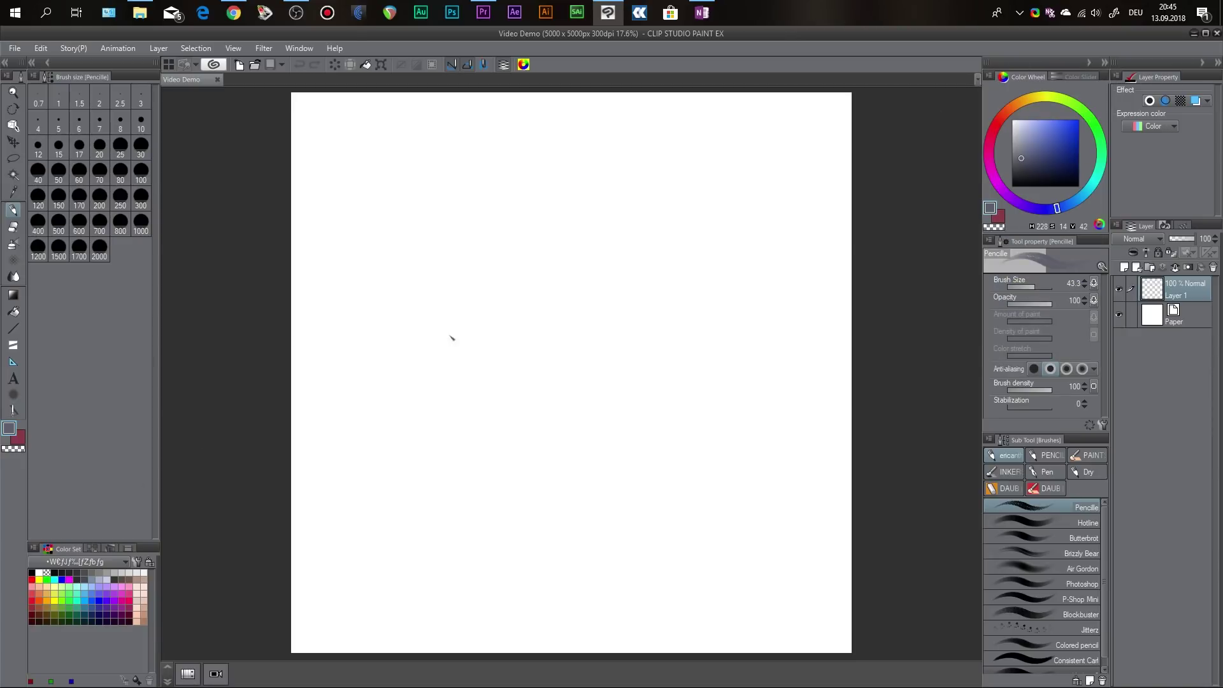
# Detach and close the remaining color palettes, including Color Set and Approximate Color, and narrow the Brush size palette to a single column.
pyautogui.moveTo(68, 549); pyautogui.dragTo(460, 281)
pyautogui.moveTo(68, 549); pyautogui.dragTo(449, 207)
pyautogui.moveTo(68, 549); pyautogui.dragTo(535, 220)
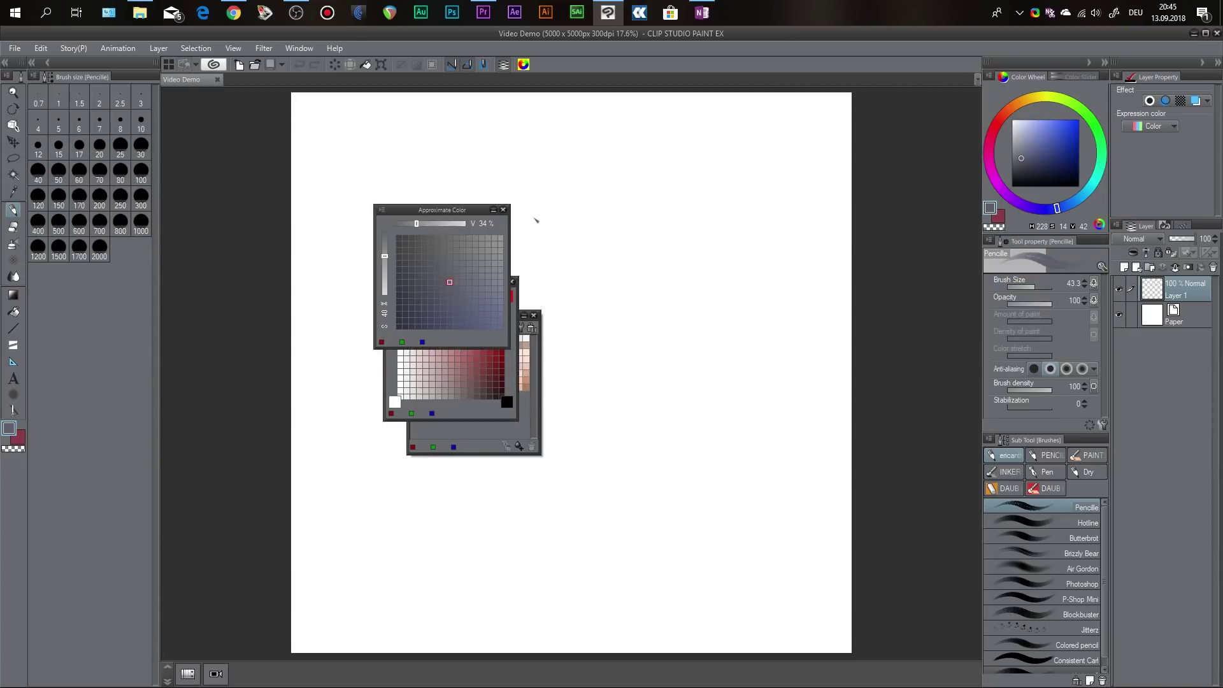
pyautogui.click(503, 210)
pyautogui.click(512, 281)
pyautogui.click(534, 315)
pyautogui.moveTo(158, 95); pyautogui.dragTo(59, 95)
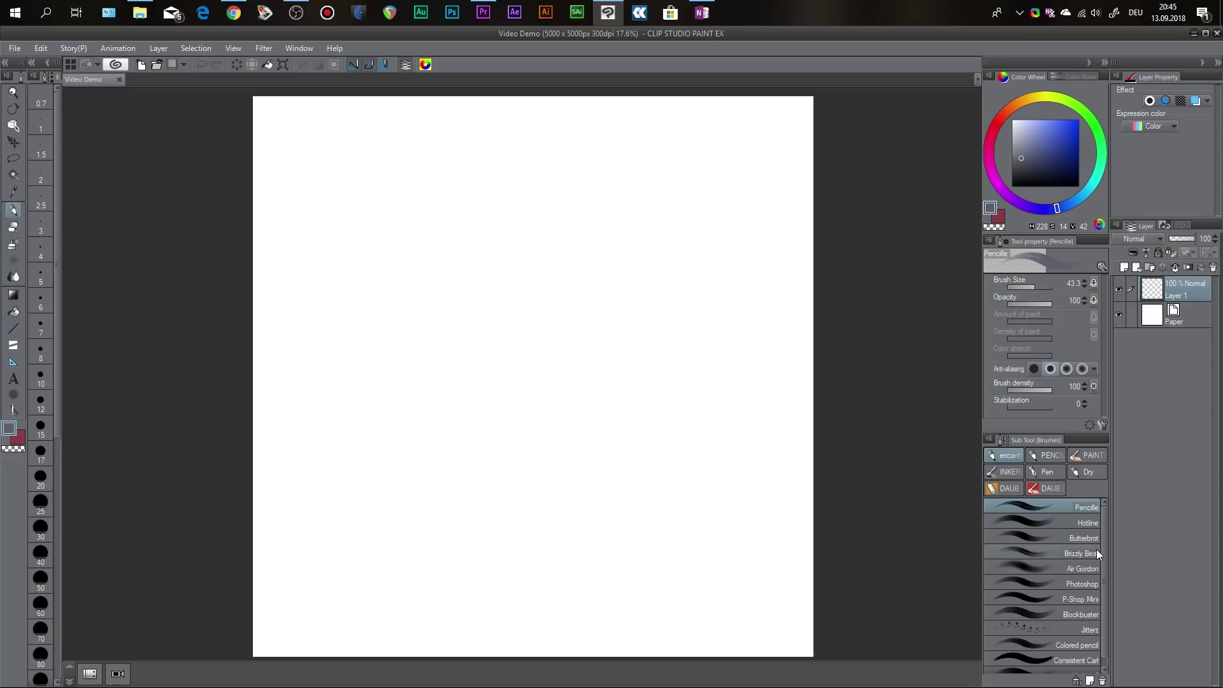
# Examine the sub tools and properties of the Operation, Zoom, Brushes, Fill and Ruler tools, and look through the brush list.
pyautogui.scroll(1, 625, 197)
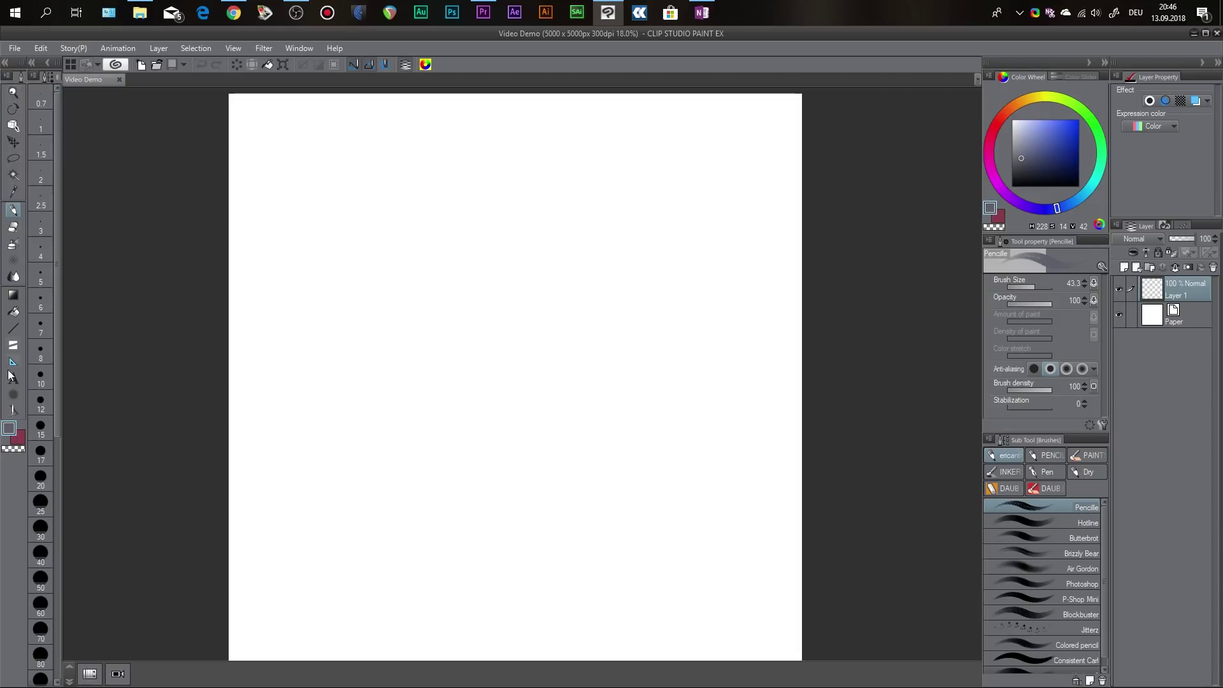
pyautogui.press('o')
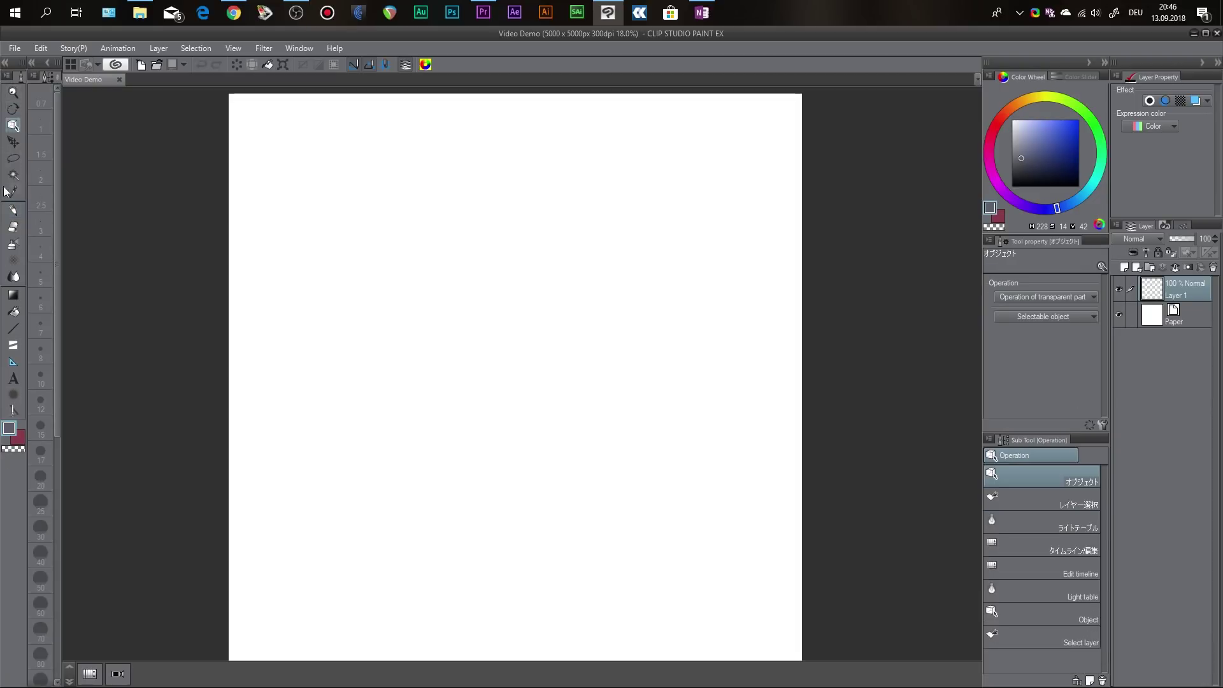
pyautogui.click(13, 93)
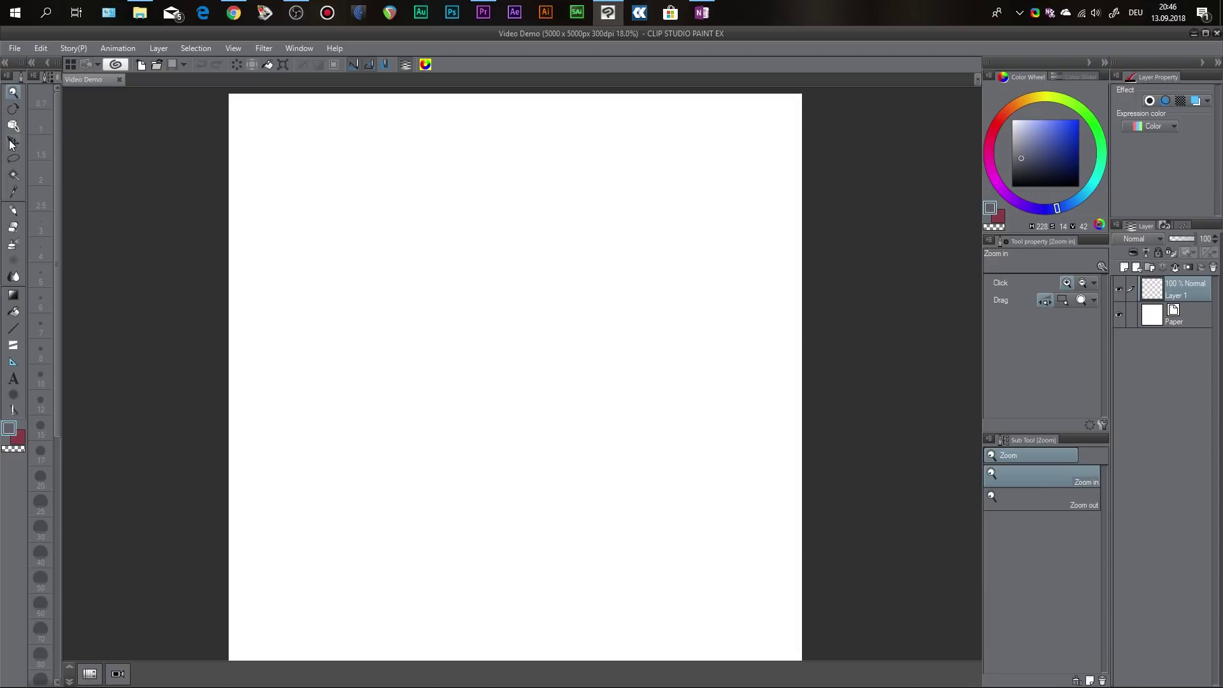
pyautogui.click(13, 210)
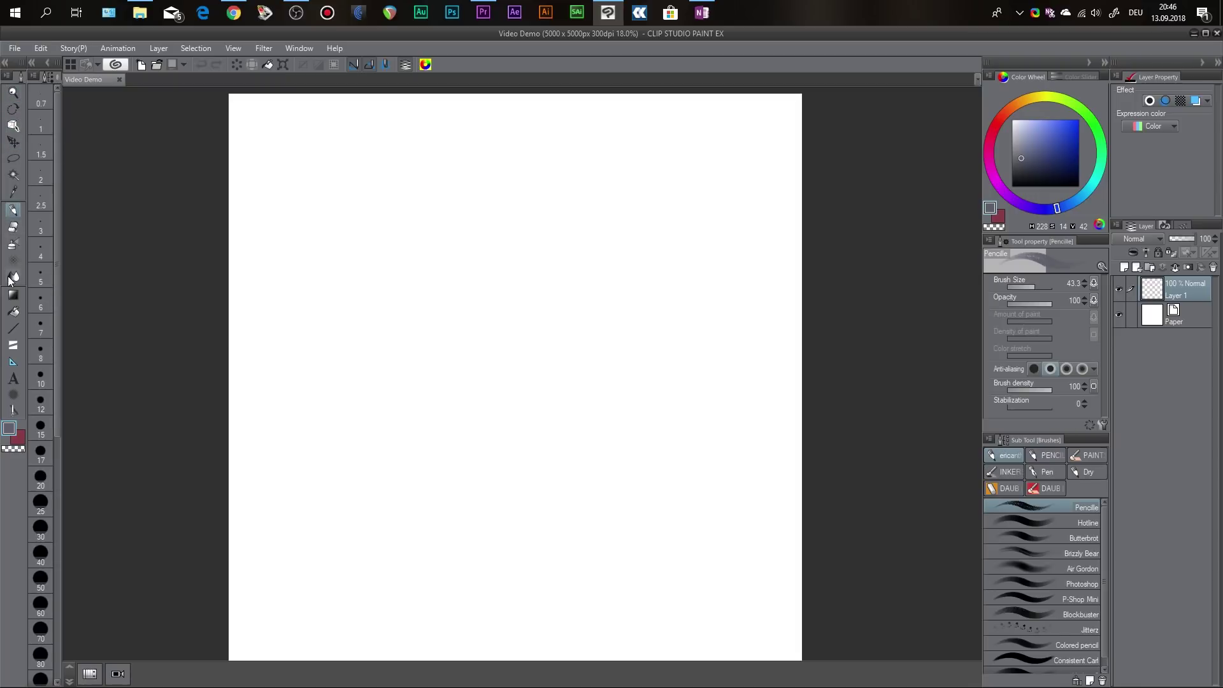
pyautogui.click(13, 310)
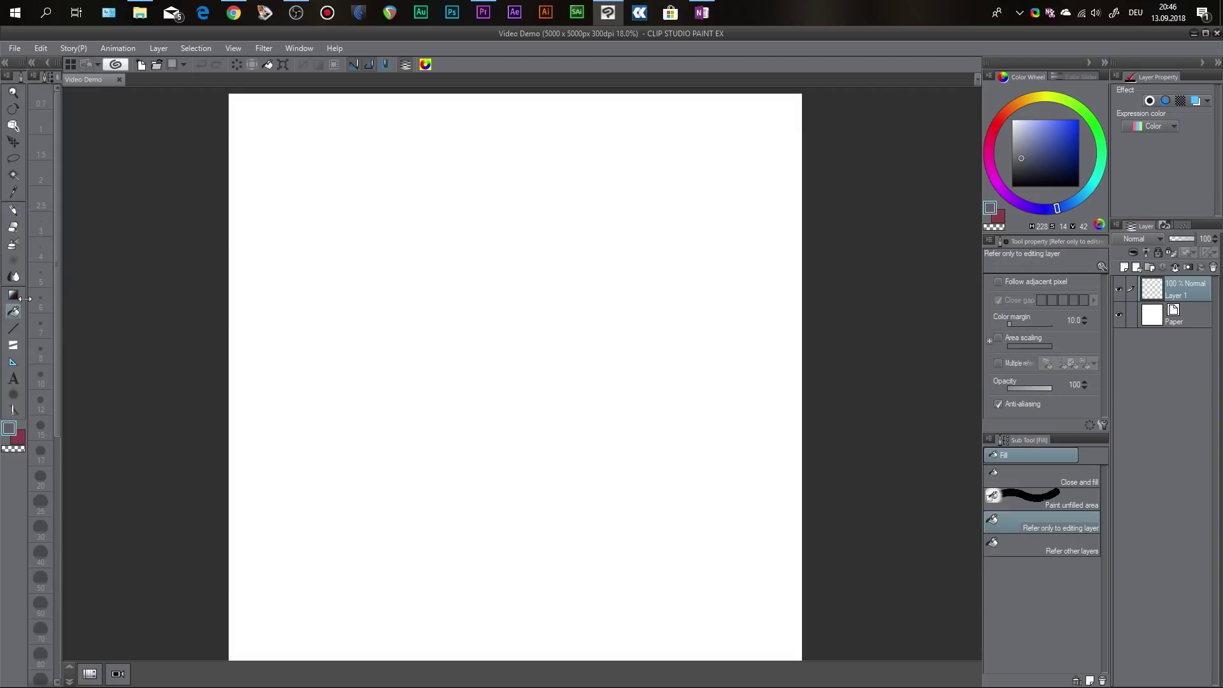
pyautogui.click(14, 361)
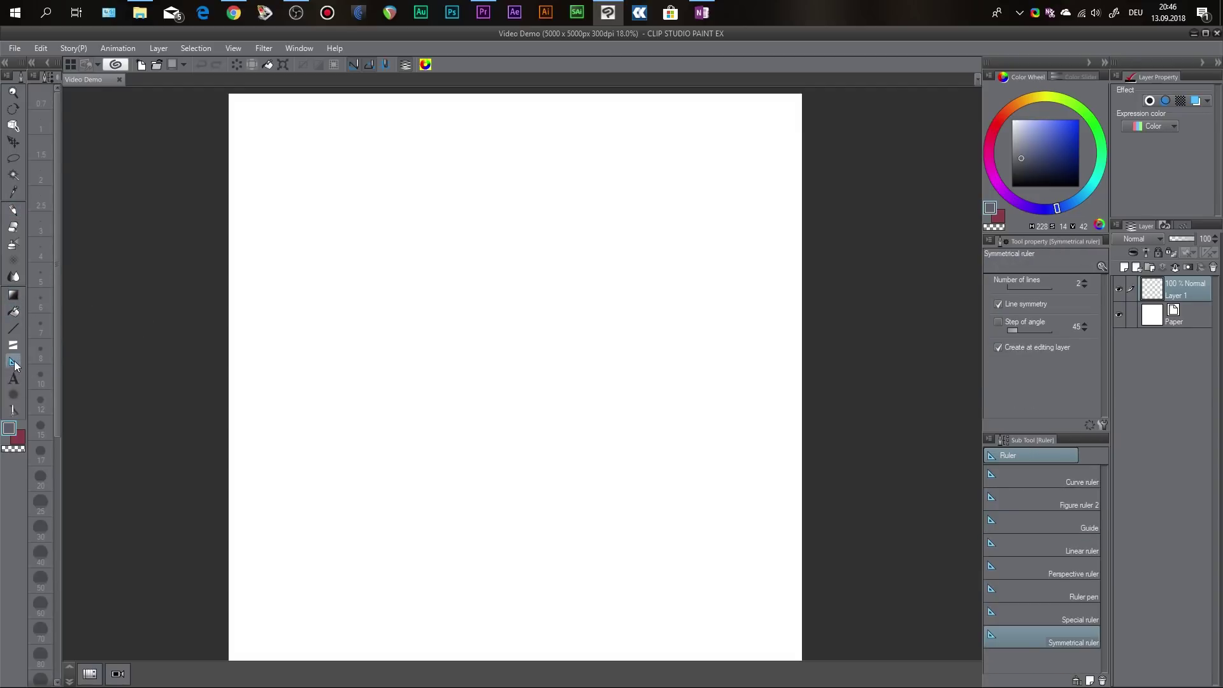
pyautogui.press('p')
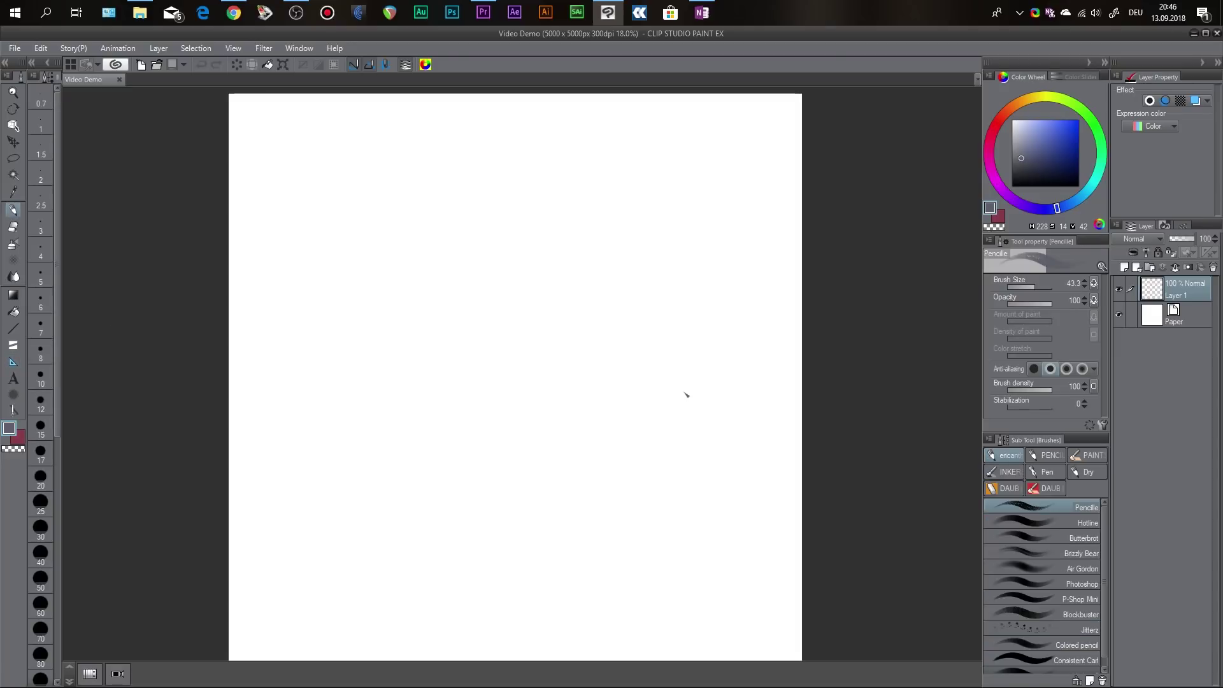
pyautogui.click(100, 199)
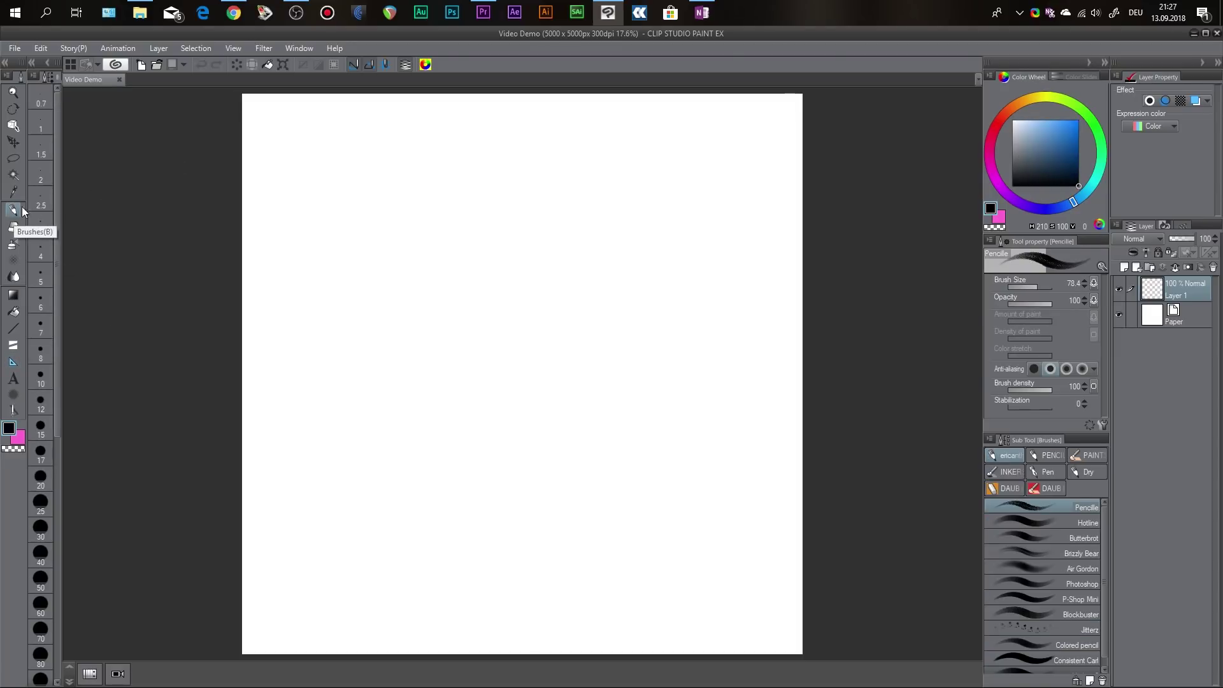
pyautogui.moveTo(1106, 519); pyautogui.dragTo(1105, 540)
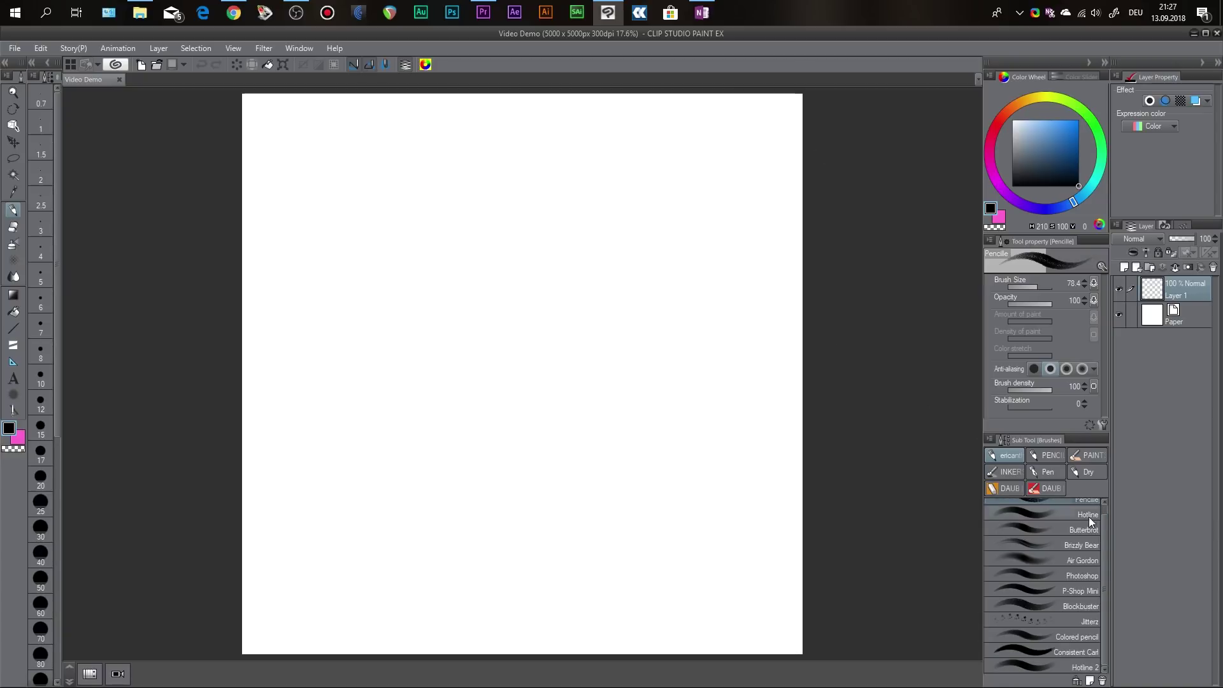
pyautogui.moveTo(1103, 522); pyautogui.dragTo(1104, 505)
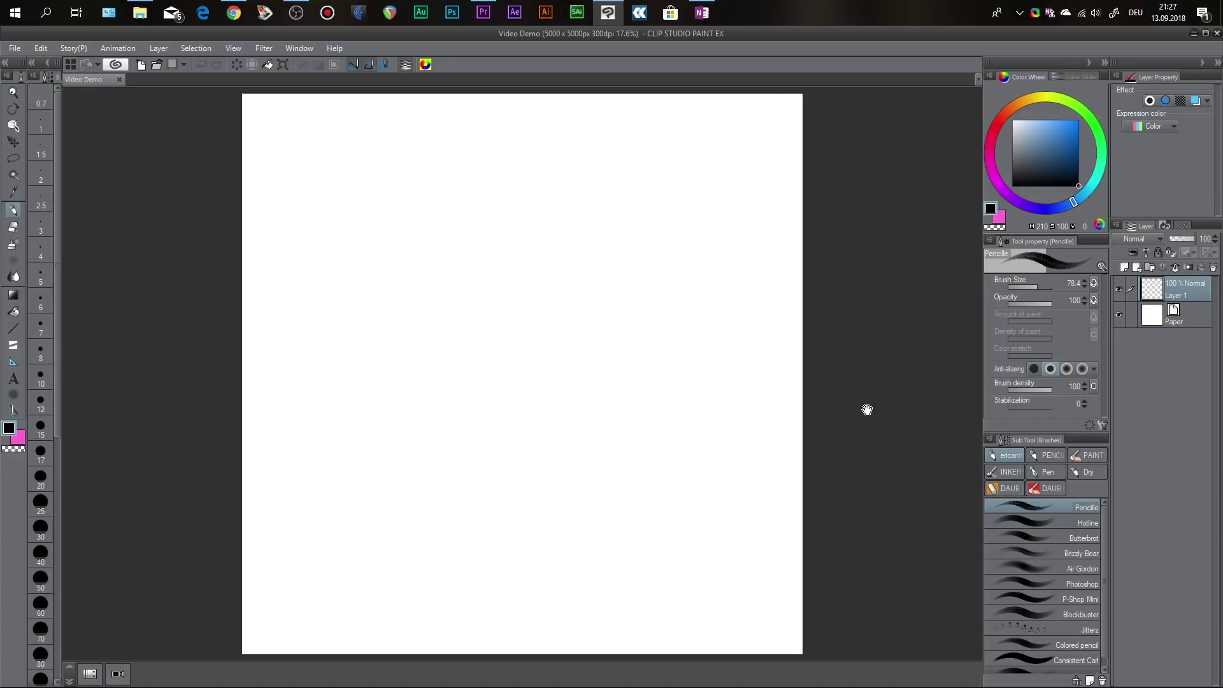
# Sketch a test zigzag and overlapping circles with the black Pencille brush, and inspect the stroke texture up close at 100%.
pyautogui.moveTo(442, 269)
pyautogui.mouseDown()
pyautogui.moveTo(474, 267)
pyautogui.moveTo(480, 251)
pyautogui.moveTo(544, 250)
pyautogui.moveTo(542, 323)
pyautogui.mouseUp()
pyautogui.moveTo(597, 169)
pyautogui.mouseDown()
pyautogui.moveTo(657, 220)
pyautogui.moveTo(629, 255)
pyautogui.moveTo(648, 220)
pyautogui.moveTo(677, 233)
pyautogui.moveTo(685, 214)
pyautogui.moveTo(657, 260)
pyautogui.moveTo(677, 277)
pyautogui.moveTo(719, 276)
pyautogui.moveTo(734, 257)
pyautogui.moveTo(690, 226)
pyautogui.moveTo(671, 243)
pyautogui.moveTo(675, 282)
pyautogui.moveTo(718, 268)
pyautogui.mouseUp()
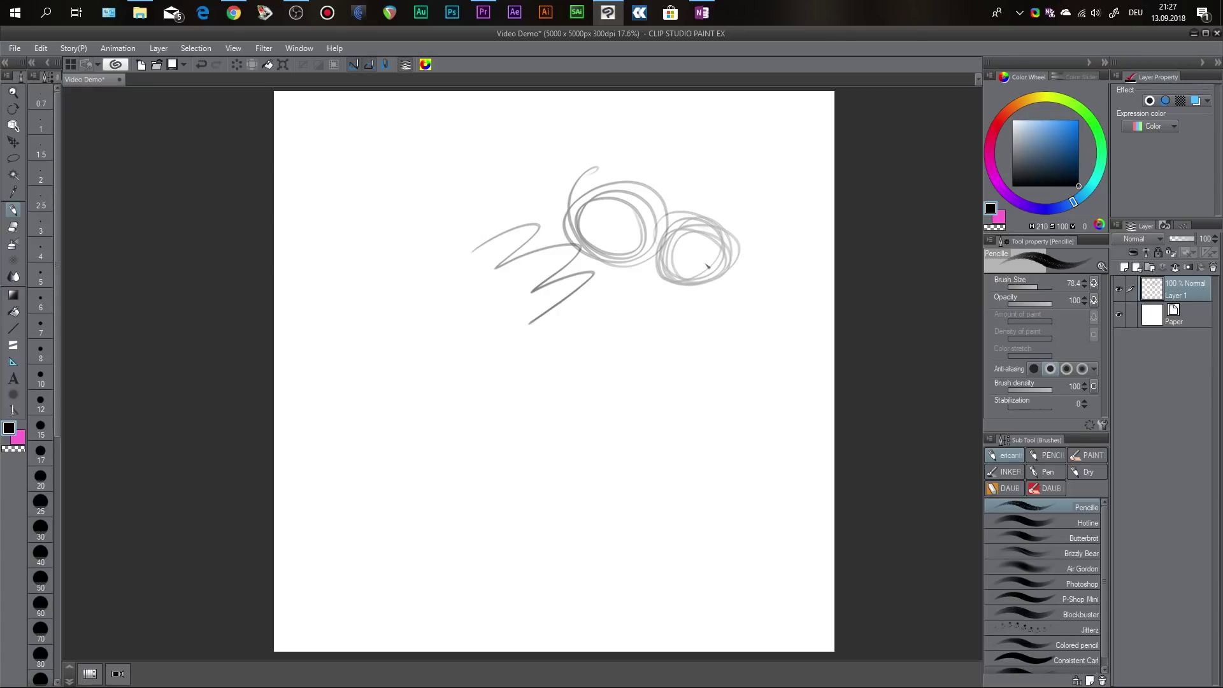
pyautogui.scroll(10, 665, 224)
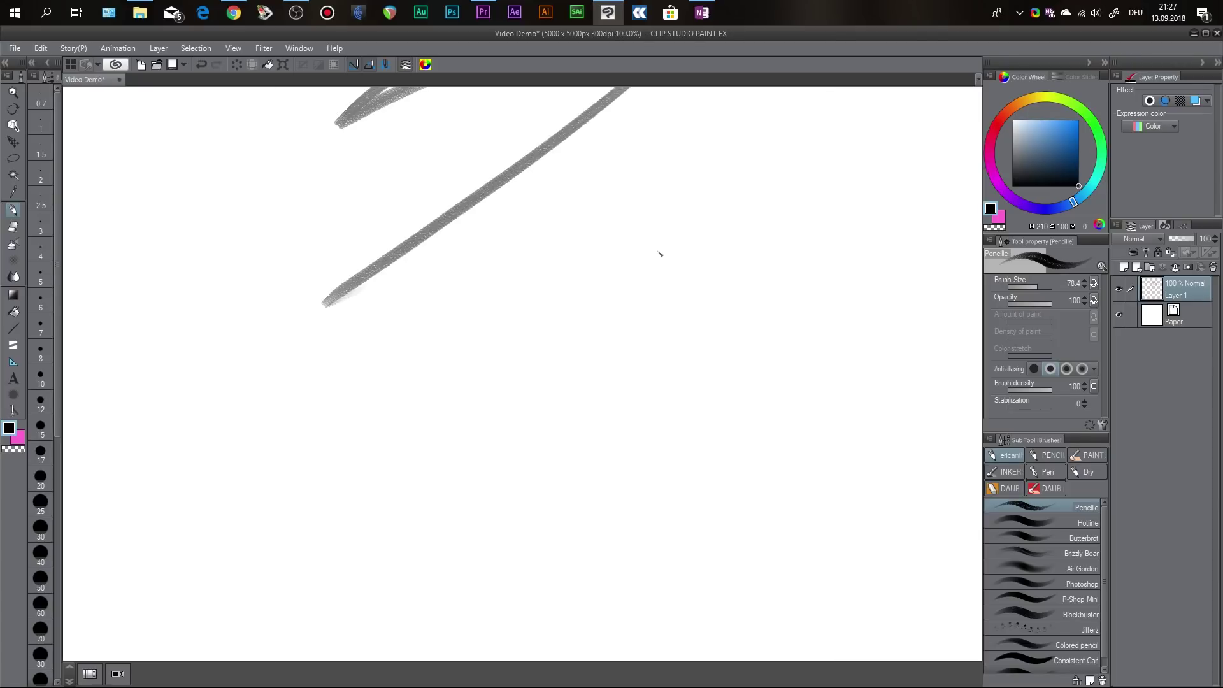
pyautogui.moveTo(598, 135)
pyautogui.mouseDown()
pyautogui.moveTo(573, 262)
pyautogui.moveTo(582, 330)
pyautogui.moveTo(587, 312)
pyautogui.moveTo(561, 364)
pyautogui.moveTo(532, 314)
pyautogui.moveTo(529, 218)
pyautogui.moveTo(560, 219)
pyautogui.moveTo(563, 232)
pyautogui.mouseUp()
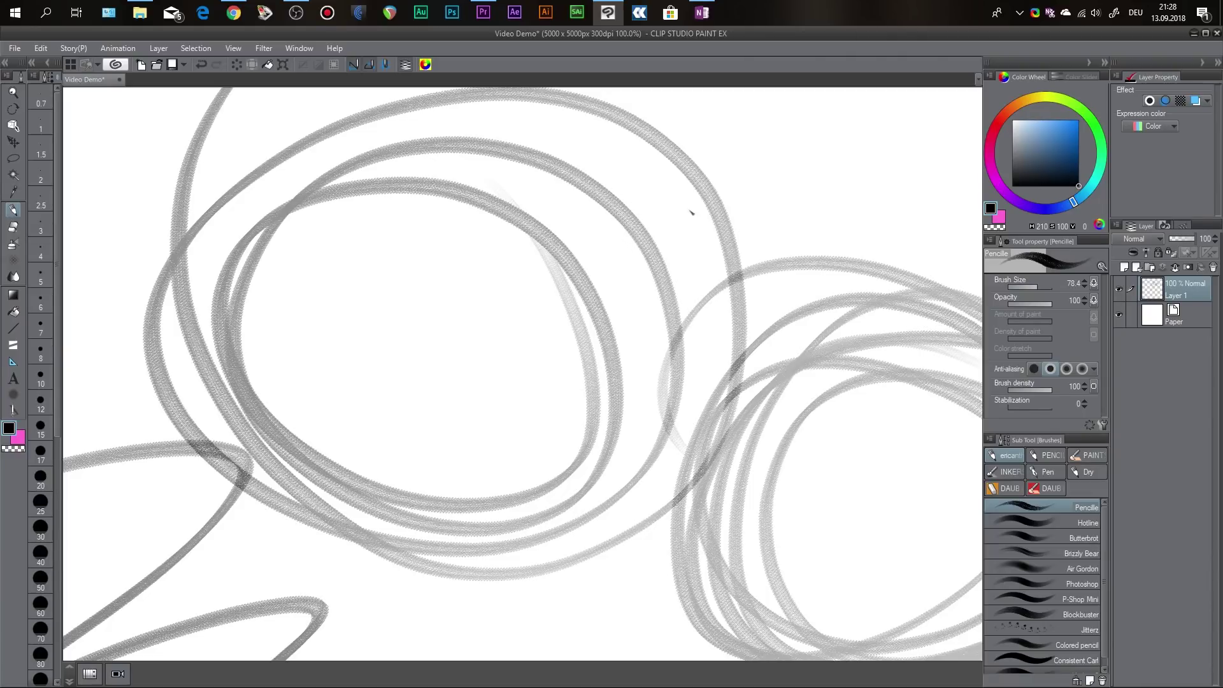
pyautogui.scroll(-5, 712, 228)
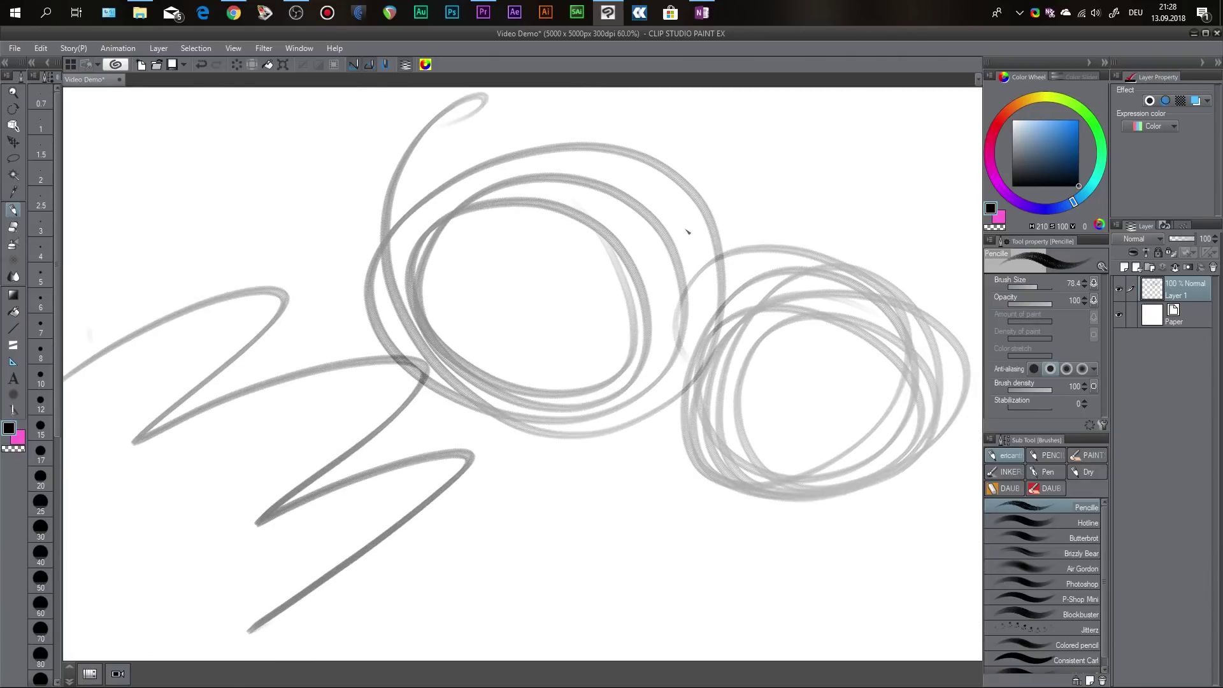
pyautogui.moveTo(632, 281); pyautogui.dragTo(638, 262)
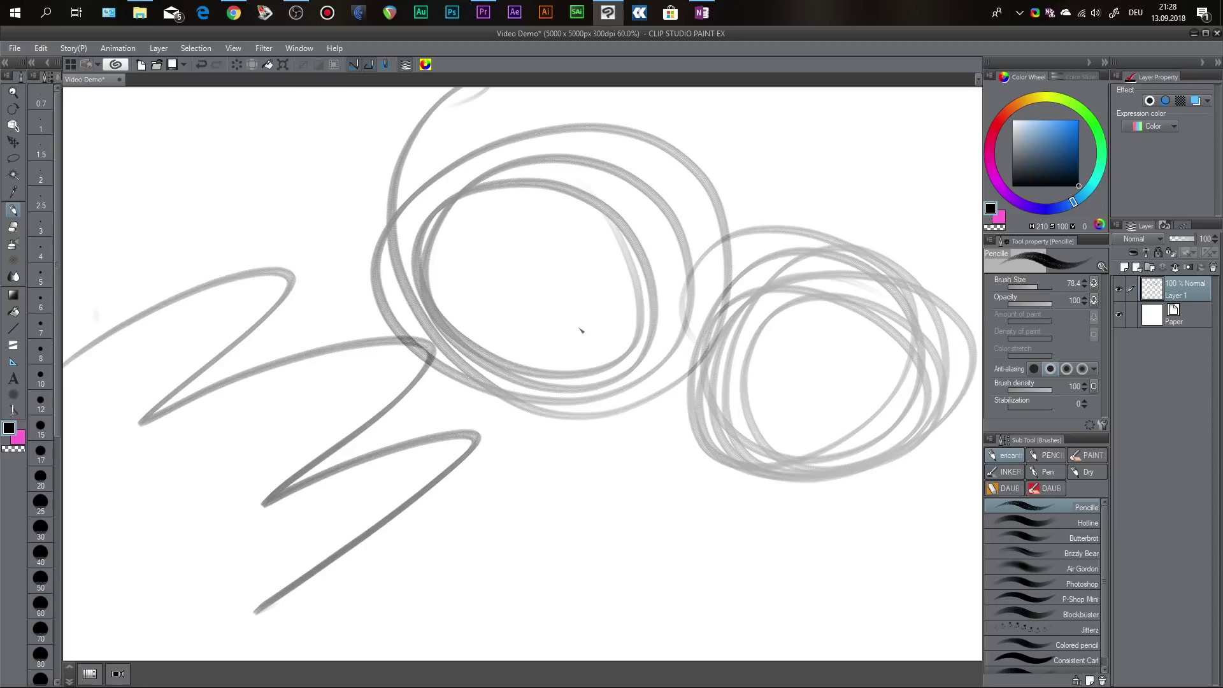
pyautogui.scroll(-6, 581, 330)
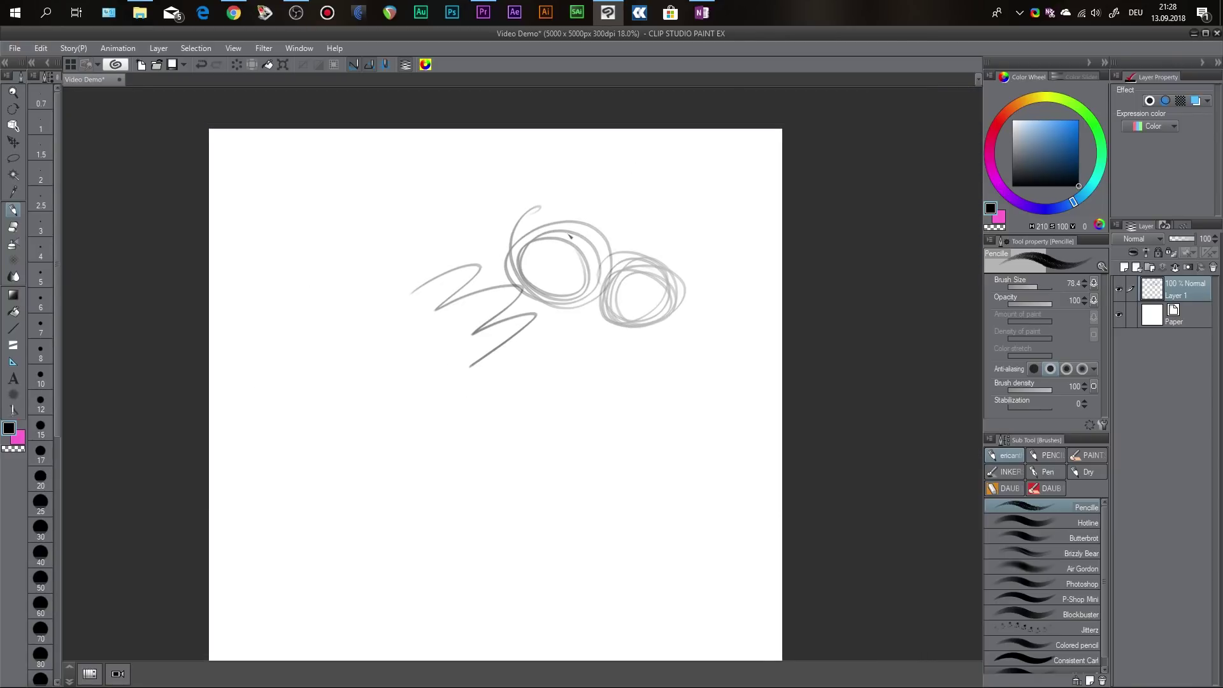
pyautogui.moveTo(570, 236); pyautogui.dragTo(594, 194)
# Undo the Pencille test strokes until the canvas is blank.
pyautogui.hotkey('ctrl', 'z')
pyautogui.hotkey('ctrl', 'z')
pyautogui.hotkey('ctrl', 'z')
pyautogui.hotkey('ctrl', 'z')
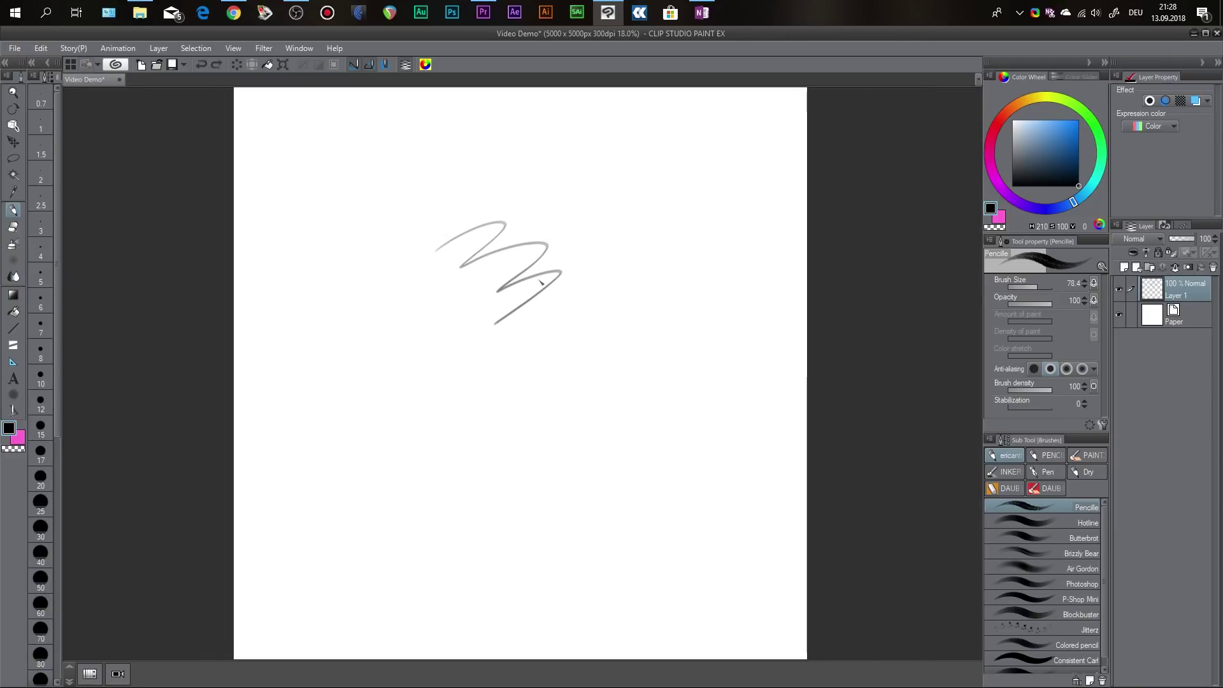
pyautogui.moveTo(573, 247); pyautogui.dragTo(576, 253)
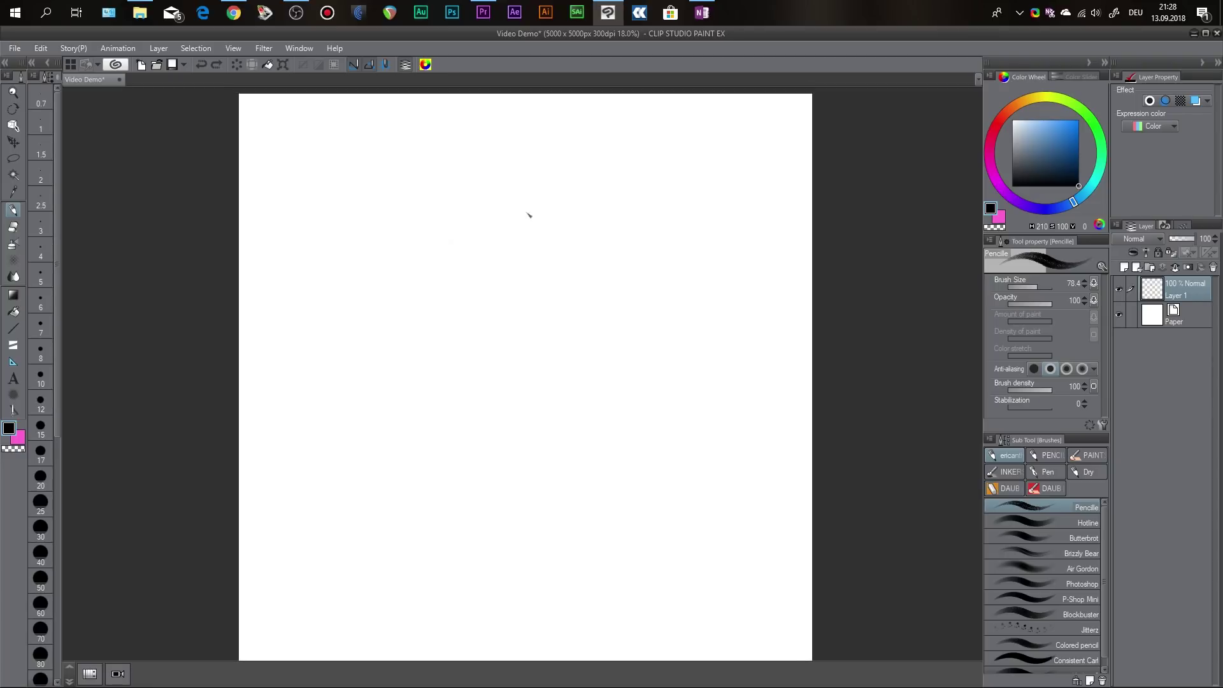
# Draw further test strokes with the Pencille brush across the canvas and clear them from Layer 1.
pyautogui.moveTo(485, 214)
pyautogui.mouseDown()
pyautogui.moveTo(546, 191)
pyautogui.moveTo(529, 251)
pyautogui.mouseUp()
pyautogui.moveTo(516, 337)
pyautogui.mouseDown()
pyautogui.moveTo(424, 329)
pyautogui.moveTo(387, 279)
pyautogui.moveTo(403, 222)
pyautogui.moveTo(430, 197)
pyautogui.moveTo(483, 160)
pyautogui.moveTo(549, 152)
pyautogui.moveTo(628, 219)
pyautogui.moveTo(624, 344)
pyautogui.moveTo(535, 371)
pyautogui.moveTo(377, 362)
pyautogui.moveTo(322, 300)
pyautogui.moveTo(342, 192)
pyautogui.moveTo(388, 158)
pyautogui.moveTo(487, 171)
pyautogui.mouseUp()
pyautogui.moveTo(619, 216)
pyautogui.mouseDown()
pyautogui.moveTo(692, 192)
pyautogui.moveTo(703, 232)
pyautogui.moveTo(742, 269)
pyautogui.moveTo(720, 330)
pyautogui.moveTo(744, 385)
pyautogui.moveTo(729, 449)
pyautogui.mouseUp()
pyautogui.press('Delete')
# Paint a block of overlapping gray strokes on the upper part of the canvas with the Hotline brush at size 294.5.
pyautogui.click(1065, 524)
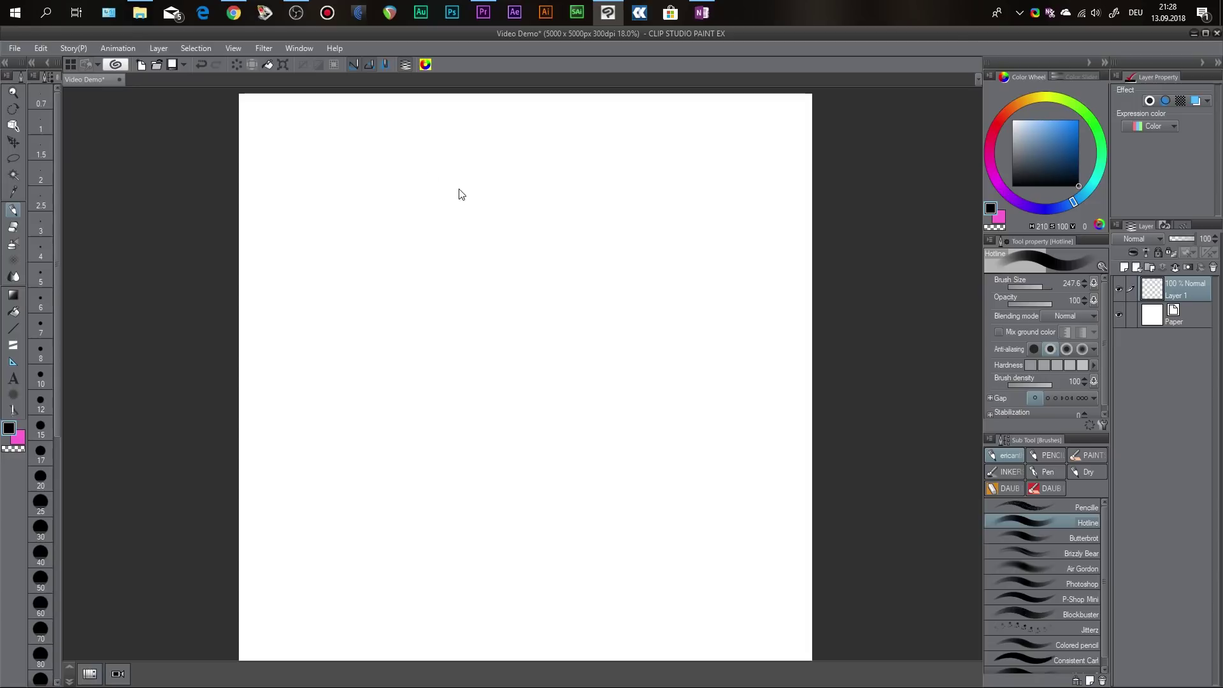
pyautogui.moveTo(447, 188)
pyautogui.mouseDown()
pyautogui.moveTo(526, 172)
pyautogui.moveTo(548, 186)
pyautogui.moveTo(539, 212)
pyautogui.moveTo(442, 200)
pyautogui.moveTo(449, 167)
pyautogui.moveTo(538, 195)
pyautogui.moveTo(450, 181)
pyautogui.moveTo(509, 200)
pyautogui.moveTo(457, 208)
pyautogui.moveTo(447, 237)
pyautogui.moveTo(513, 239)
pyautogui.moveTo(462, 225)
pyautogui.moveTo(540, 233)
pyautogui.moveTo(514, 229)
pyautogui.moveTo(555, 190)
pyautogui.moveTo(567, 220)
pyautogui.moveTo(476, 147)
pyautogui.moveTo(570, 163)
pyautogui.moveTo(472, 153)
pyautogui.moveTo(468, 131)
pyautogui.moveTo(583, 139)
pyautogui.moveTo(571, 201)
pyautogui.moveTo(569, 180)
pyautogui.moveTo(574, 249)
pyautogui.moveTo(603, 143)
pyautogui.moveTo(597, 249)
pyautogui.moveTo(613, 161)
pyautogui.moveTo(612, 188)
pyautogui.moveTo(634, 159)
pyautogui.moveTo(576, 131)
pyautogui.moveTo(622, 127)
pyautogui.moveTo(515, 121)
pyautogui.moveTo(673, 130)
pyautogui.moveTo(664, 212)
pyautogui.moveTo(660, 148)
pyautogui.moveTo(626, 237)
pyautogui.moveTo(622, 195)
pyautogui.moveTo(643, 252)
pyautogui.moveTo(480, 249)
pyautogui.moveTo(605, 272)
pyautogui.moveTo(486, 291)
pyautogui.moveTo(595, 306)
pyautogui.moveTo(460, 274)
pyautogui.moveTo(469, 297)
pyautogui.moveTo(447, 213)
pyautogui.moveTo(436, 222)
pyautogui.moveTo(423, 203)
pyautogui.moveTo(428, 134)
pyautogui.moveTo(437, 119)
pyautogui.moveTo(490, 137)
pyautogui.moveTo(399, 120)
pyautogui.moveTo(391, 290)
pyautogui.moveTo(411, 210)
pyautogui.moveTo(418, 312)
pyautogui.mouseUp()
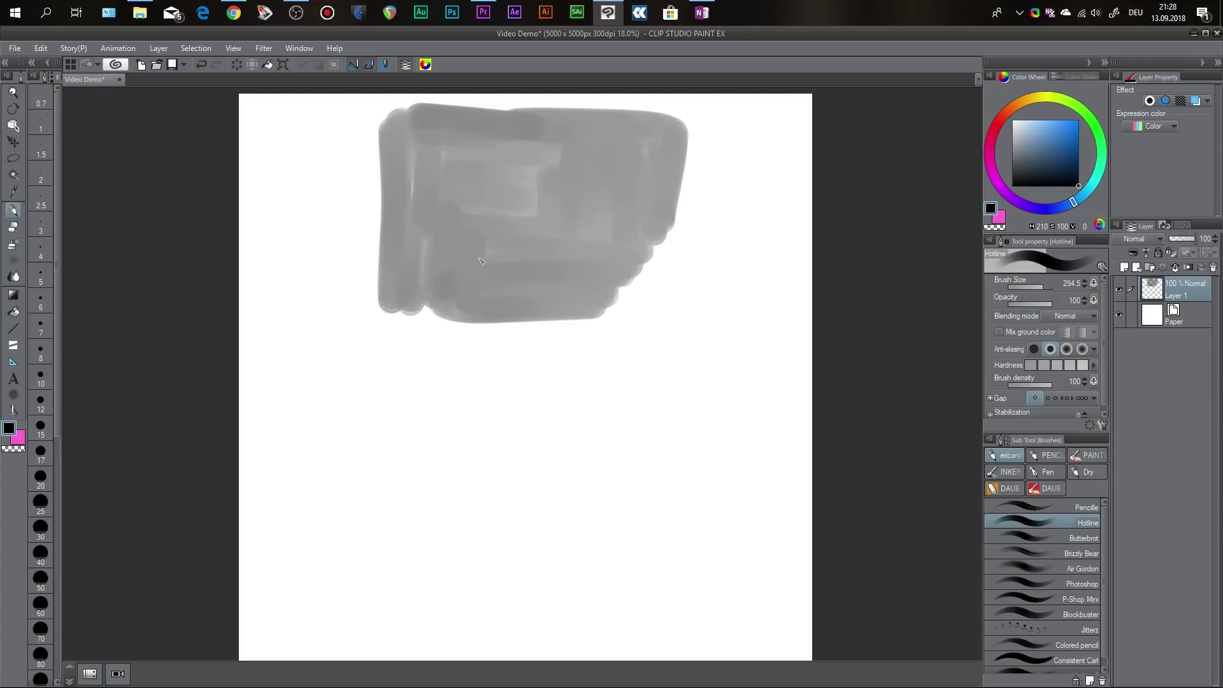
pyautogui.moveTo(640, 177)
pyautogui.mouseDown()
pyautogui.moveTo(687, 127)
pyautogui.moveTo(659, 290)
pyautogui.moveTo(643, 312)
pyautogui.moveTo(679, 183)
pyautogui.moveTo(653, 167)
pyautogui.moveTo(621, 217)
pyautogui.moveTo(659, 223)
pyautogui.moveTo(677, 150)
pyautogui.moveTo(605, 192)
pyautogui.moveTo(616, 140)
pyautogui.moveTo(441, 149)
pyautogui.mouseUp()
# Sample grays from the painted block and blend more Hotline strokes along its upper edge, inspecting the overlaps at 100%.
pyautogui.keyDown('alt'); pyautogui.click(680, 184); pyautogui.keyUp('alt')
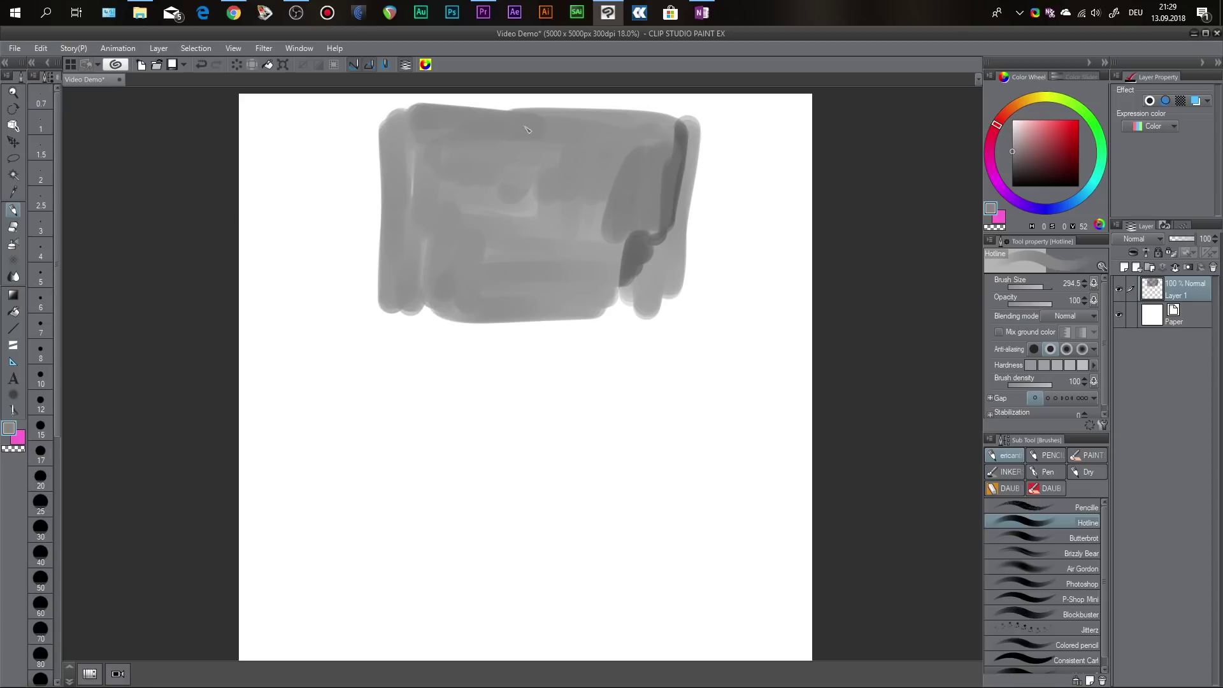
pyautogui.moveTo(528, 129)
pyautogui.mouseDown()
pyautogui.moveTo(435, 114)
pyautogui.moveTo(600, 120)
pyautogui.moveTo(516, 114)
pyautogui.moveTo(608, 139)
pyautogui.mouseUp()
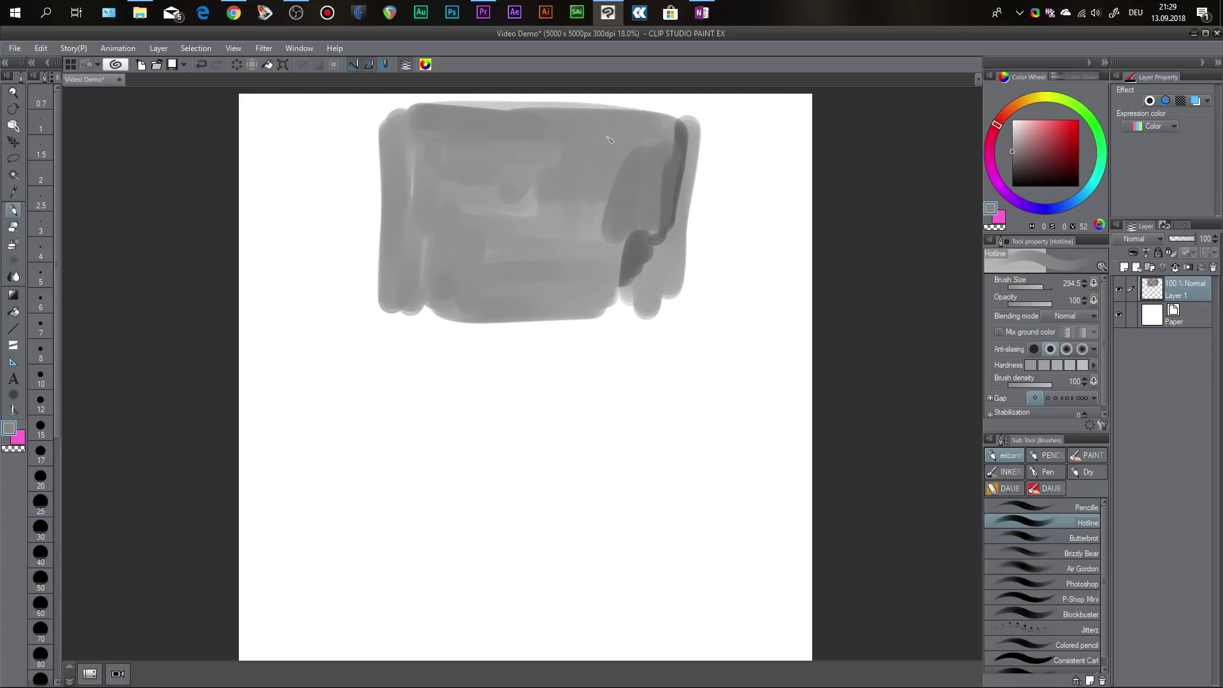
pyautogui.moveTo(497, 117)
pyautogui.mouseDown()
pyautogui.moveTo(575, 120)
pyautogui.moveTo(466, 116)
pyautogui.moveTo(712, 123)
pyautogui.moveTo(655, 136)
pyautogui.moveTo(661, 190)
pyautogui.mouseUp()
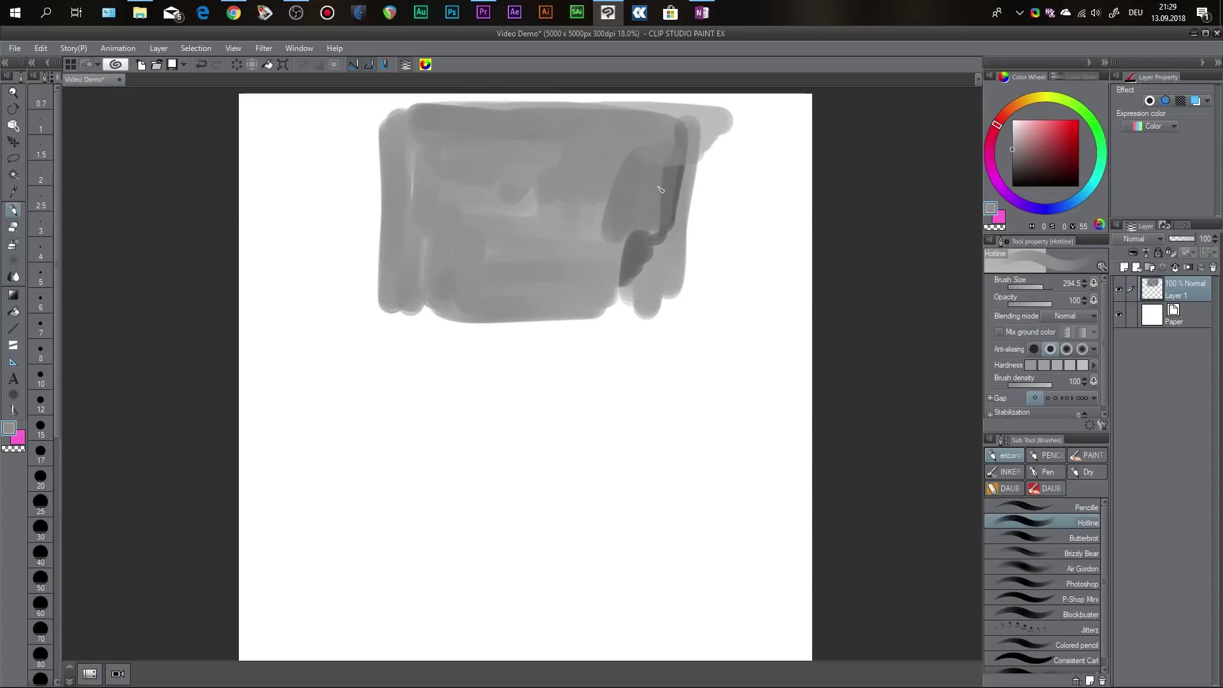
pyautogui.scroll(5, 660, 189)
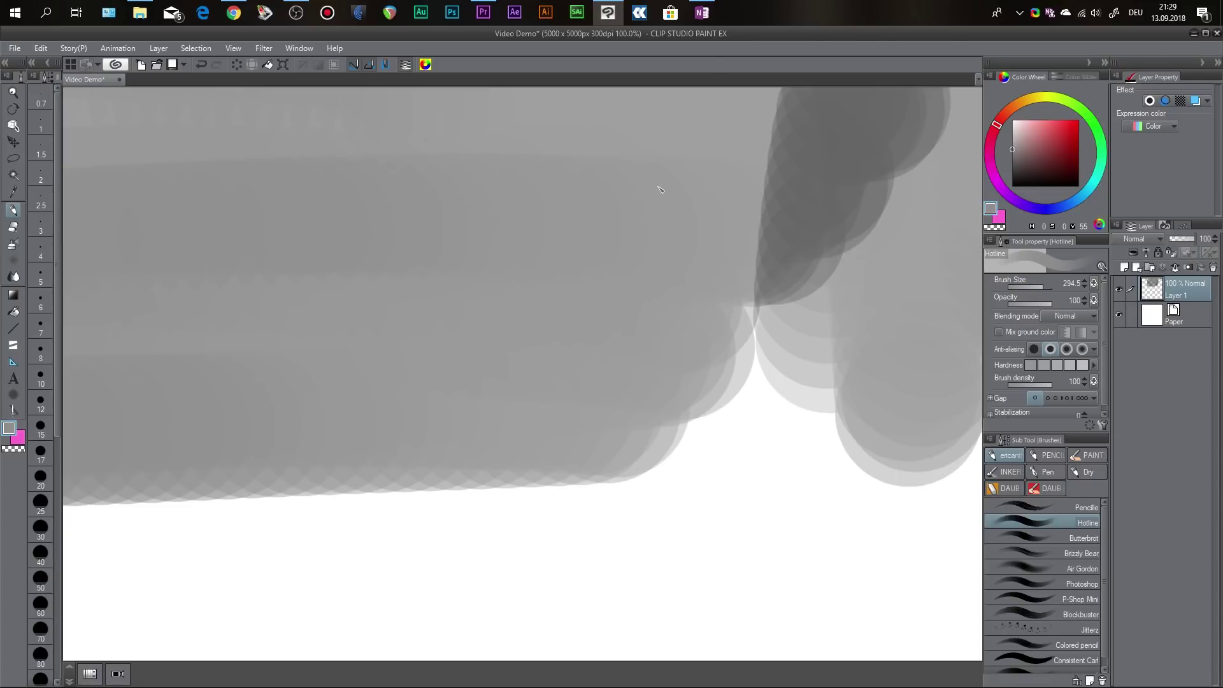
# Clear the gray Hotline strokes from Layer 1 so the canvas is blank.
pyautogui.moveTo(661, 189)
pyautogui.mouseDown()
pyautogui.moveTo(536, 229)
pyautogui.moveTo(650, 164)
pyautogui.moveTo(614, 251)
pyautogui.moveTo(586, 250)
pyautogui.mouseUp()
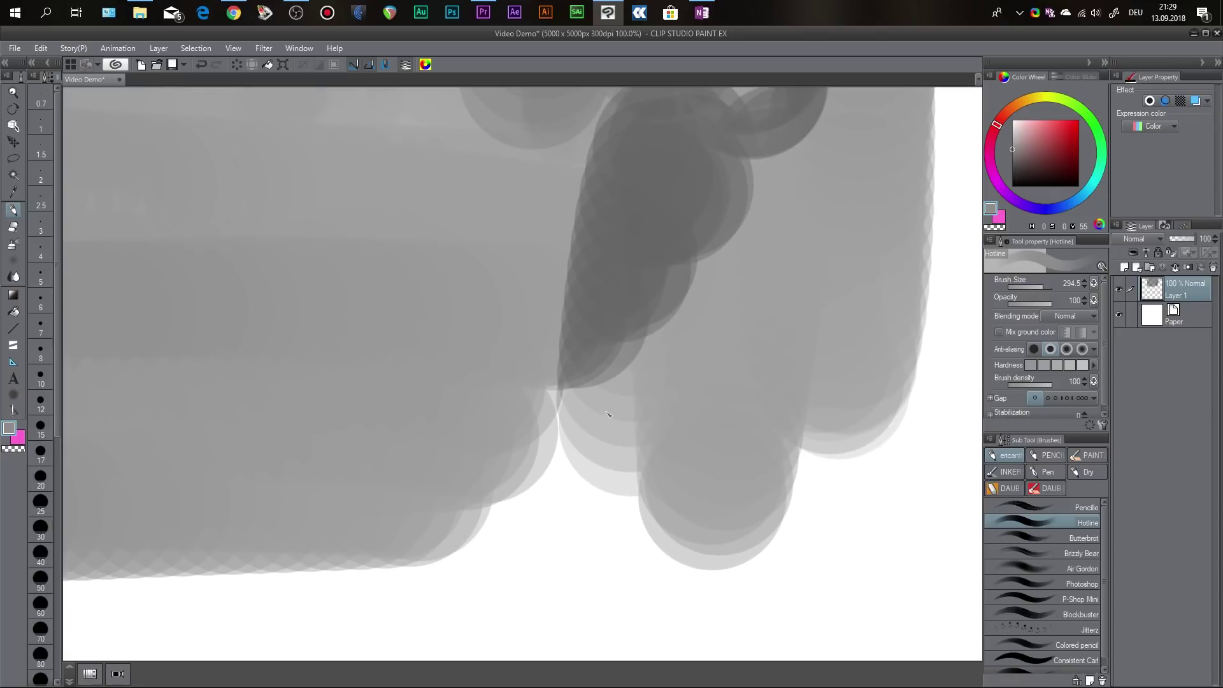
pyautogui.scroll(-6, 597, 405)
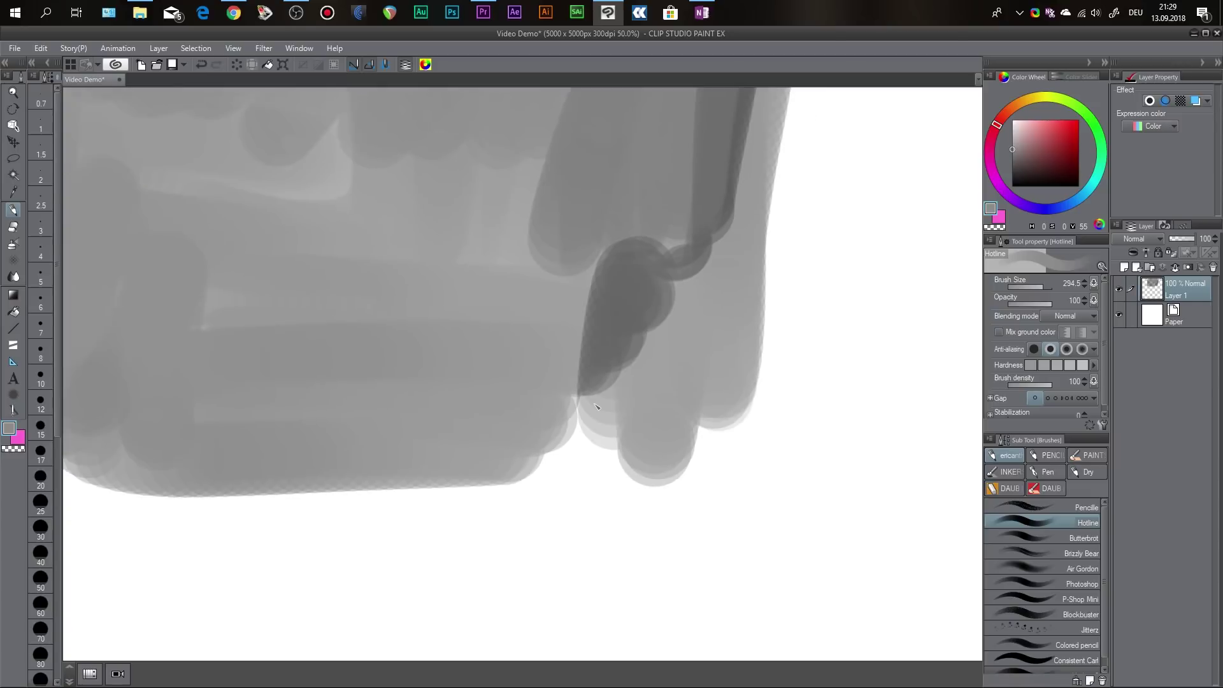
pyautogui.moveTo(520, 292)
pyautogui.mouseDown()
pyautogui.moveTo(607, 338)
pyautogui.moveTo(589, 299)
pyautogui.mouseUp()
pyautogui.scroll(-3, 651, 240)
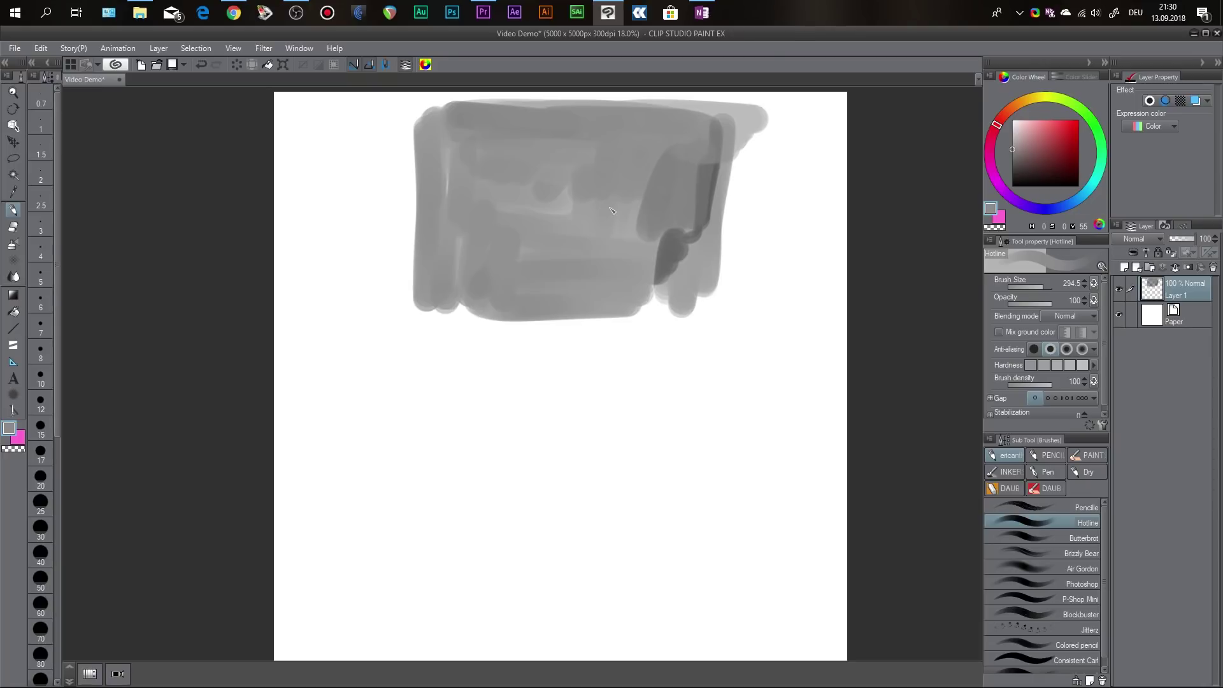
pyautogui.press('Delete')
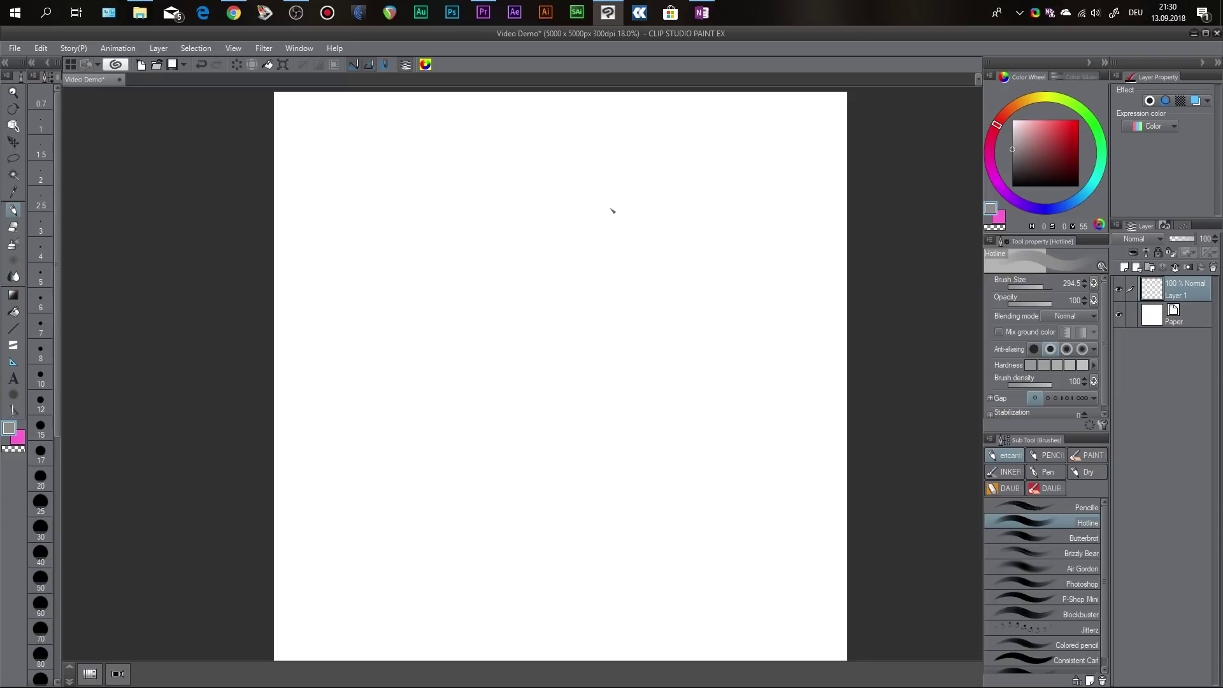
# Brush a broad soft gray test stroke with the Air Gordon brush at size 1168.4 and undo it.
pyautogui.click(1057, 569)
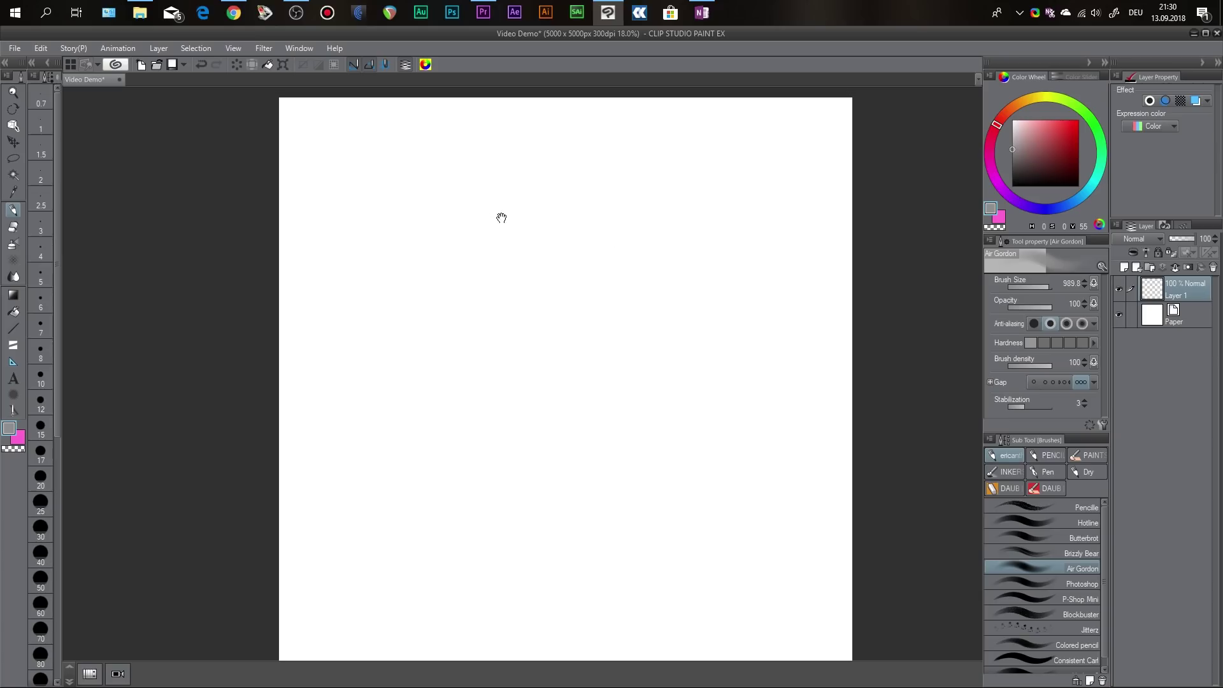
pyautogui.moveTo(472, 197); pyautogui.dragTo(525, 246)
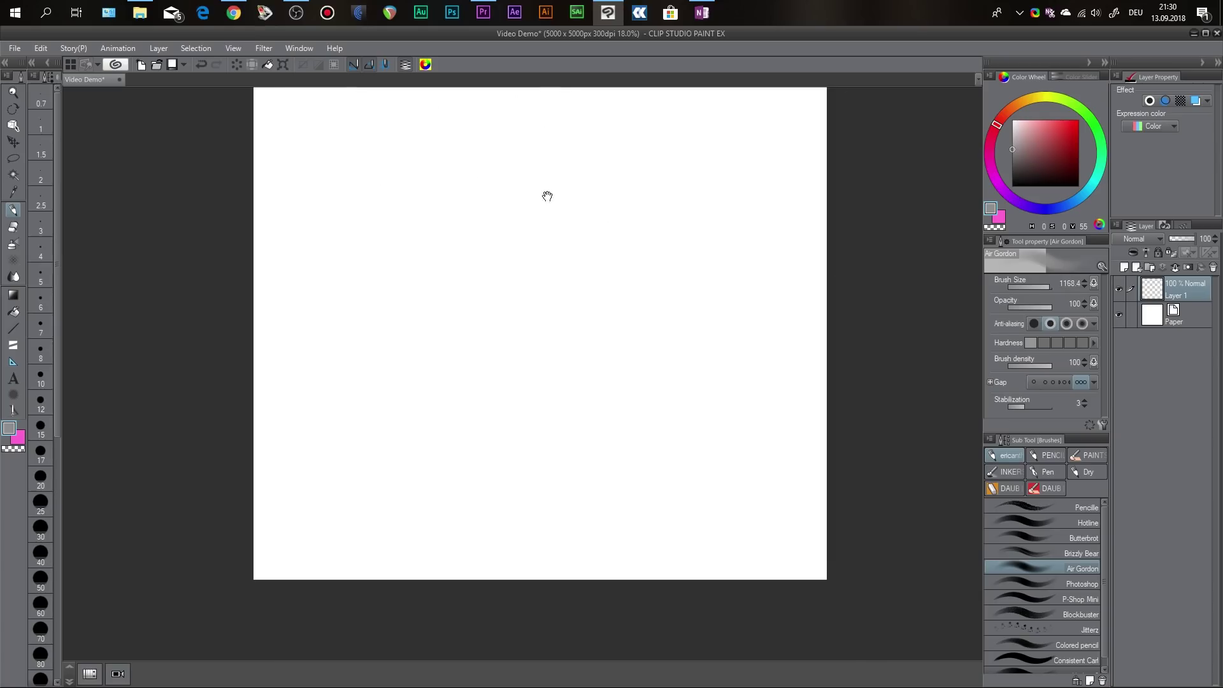
pyautogui.moveTo(546, 197)
pyautogui.mouseDown()
pyautogui.moveTo(457, 246)
pyautogui.moveTo(521, 252)
pyautogui.moveTo(594, 396)
pyautogui.moveTo(671, 415)
pyautogui.mouseUp()
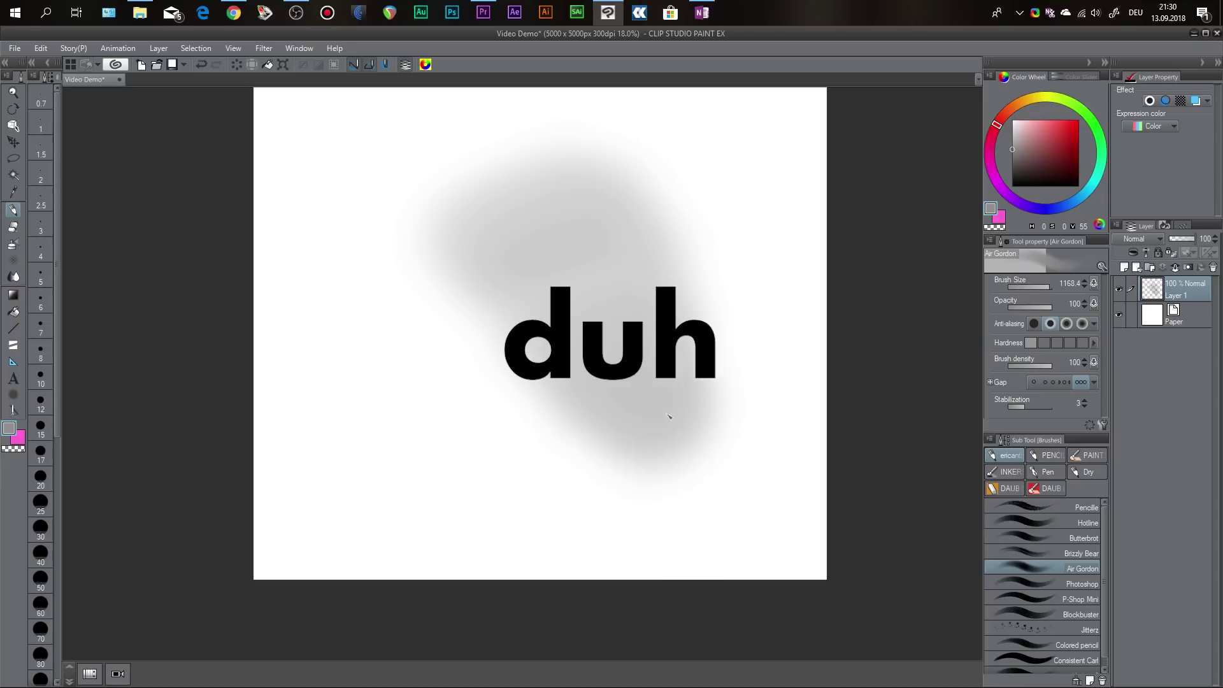
pyautogui.hotkey('ctrl', 'z')
pyautogui.hotkey('ctrl', 'z')
# Set the drawing color to black and scribble overlapping thin lines on the upper canvas with the Pencille brush.
pyautogui.click(1079, 186)
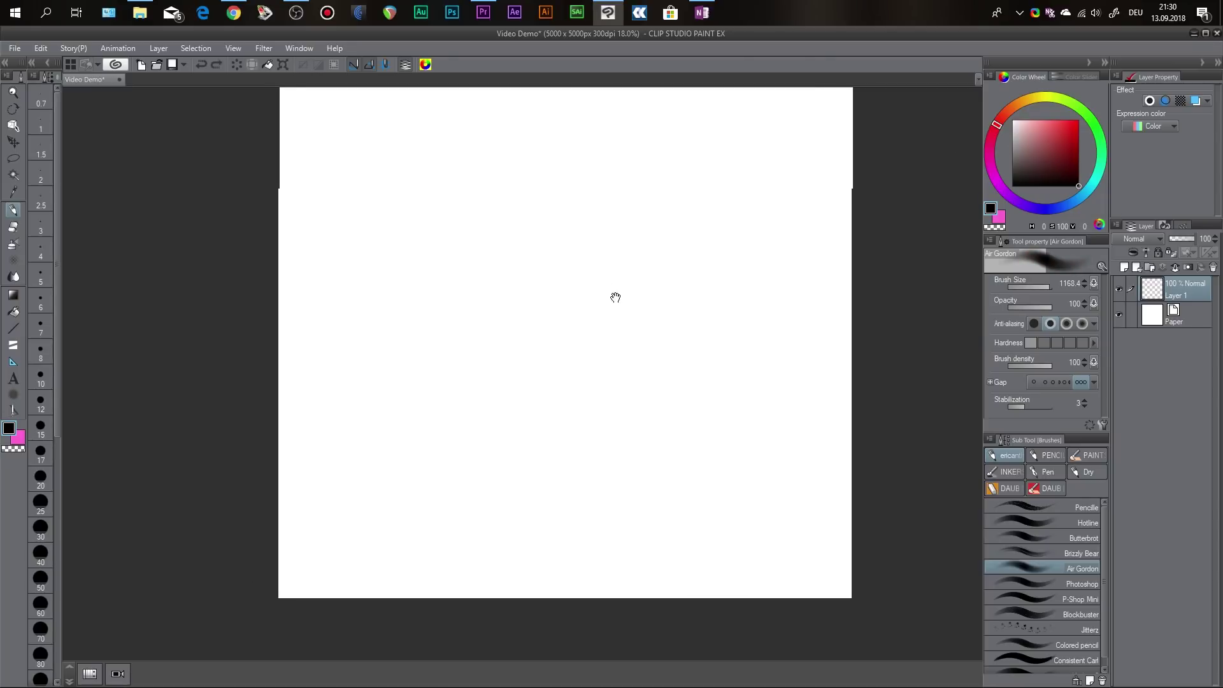
pyautogui.click(1009, 508)
pyautogui.moveTo(482, 225); pyautogui.dragTo(516, 290)
pyautogui.moveTo(542, 210)
pyautogui.mouseDown()
pyautogui.moveTo(599, 224)
pyautogui.moveTo(586, 283)
pyautogui.moveTo(503, 255)
pyautogui.moveTo(526, 266)
pyautogui.moveTo(549, 255)
pyautogui.moveTo(593, 333)
pyautogui.mouseUp()
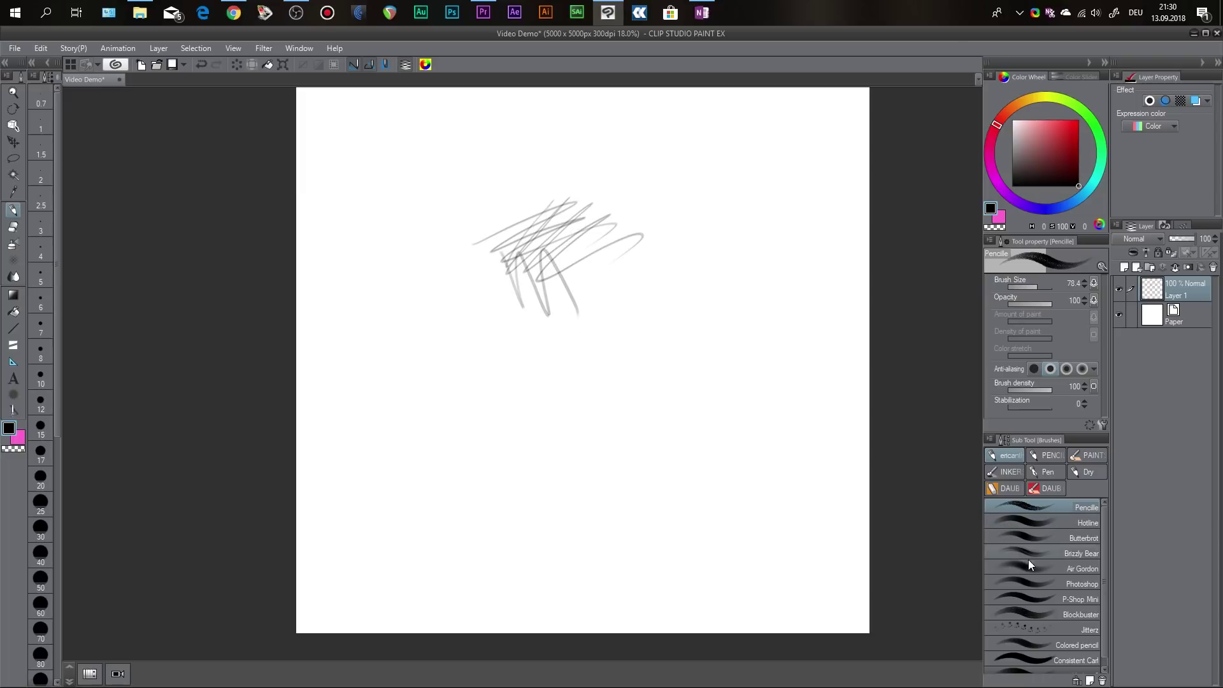
# Shade over the Pencille scribble with the Air Gordon brush at size 341.7, sampling grays from the shading to blend.
pyautogui.click(1051, 568)
pyautogui.keyDown('alt'); pyautogui.click(509, 227); pyautogui.keyUp('alt')
pyautogui.moveTo(507, 237)
pyautogui.mouseDown()
pyautogui.moveTo(509, 227)
pyautogui.moveTo(475, 271)
pyautogui.moveTo(523, 287)
pyautogui.moveTo(553, 324)
pyautogui.mouseUp()
pyautogui.moveTo(484, 235)
pyautogui.mouseDown()
pyautogui.moveTo(509, 204)
pyautogui.moveTo(560, 195)
pyautogui.moveTo(589, 235)
pyautogui.mouseUp()
pyautogui.keyDown('alt'); pyautogui.click(541, 195); pyautogui.keyUp('alt')
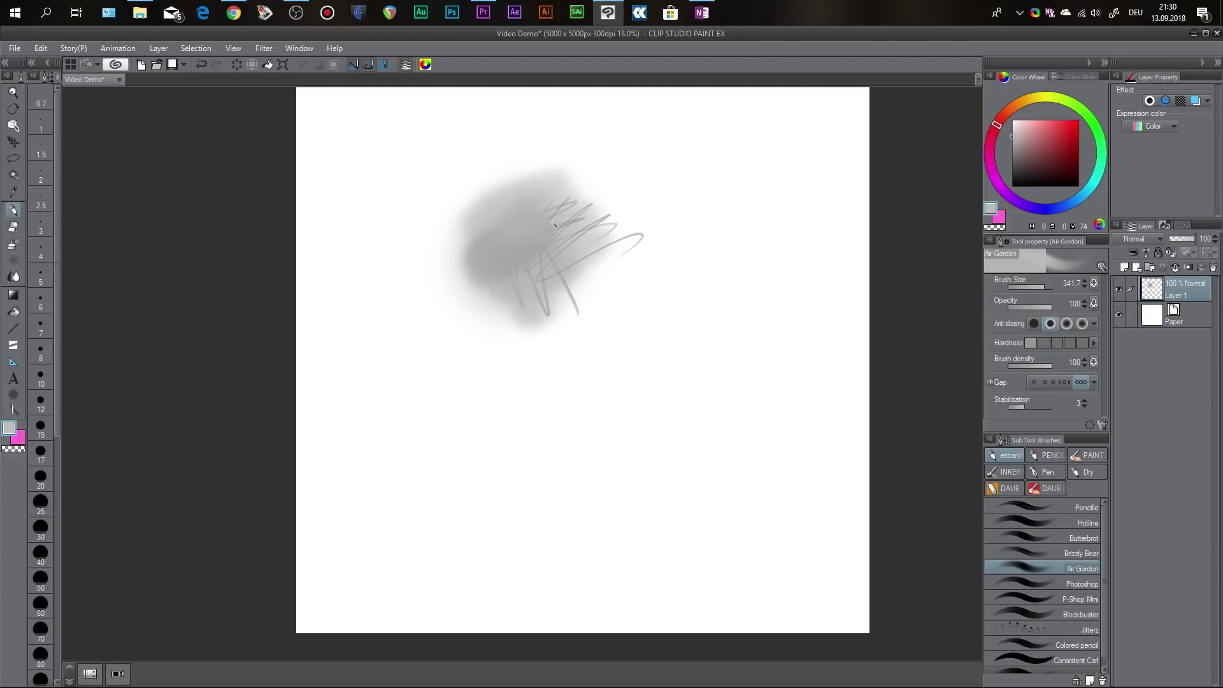
pyautogui.moveTo(477, 249)
pyautogui.mouseDown()
pyautogui.moveTo(459, 296)
pyautogui.moveTo(465, 264)
pyautogui.mouseUp()
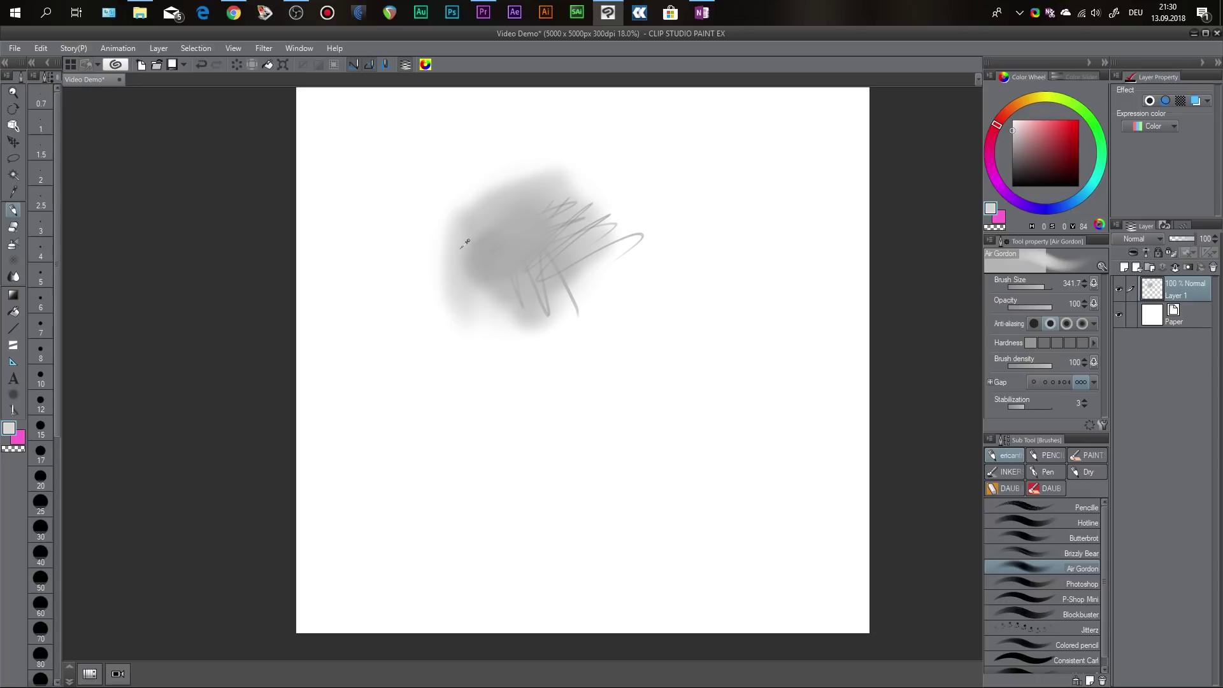
# Sample lighter grays to extend the soft shading along its lower edge, and clear everything from Layer 1.
pyautogui.keyDown('alt'); pyautogui.click(474, 256); pyautogui.keyUp('alt')
pyautogui.keyDown('alt'); pyautogui.click(491, 319); pyautogui.keyUp('alt')
pyautogui.moveTo(491, 319); pyautogui.dragTo(603, 286)
pyautogui.keyDown('alt'); pyautogui.click(538, 236); pyautogui.keyUp('alt')
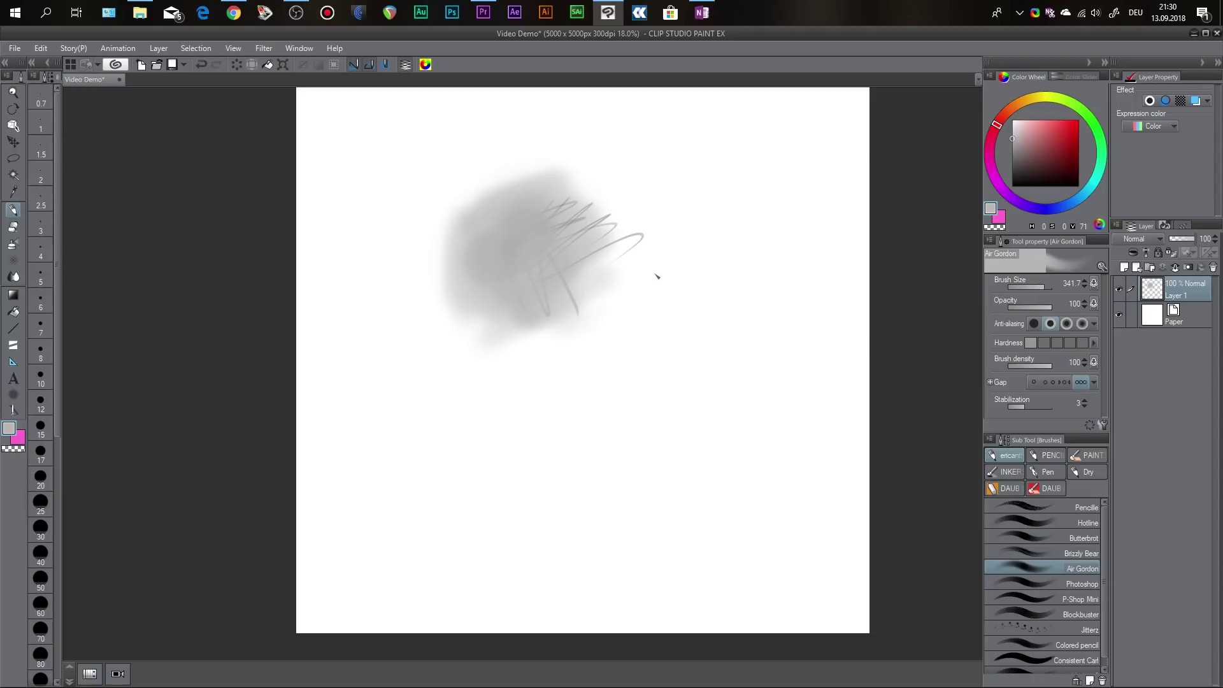
pyautogui.press('Delete')
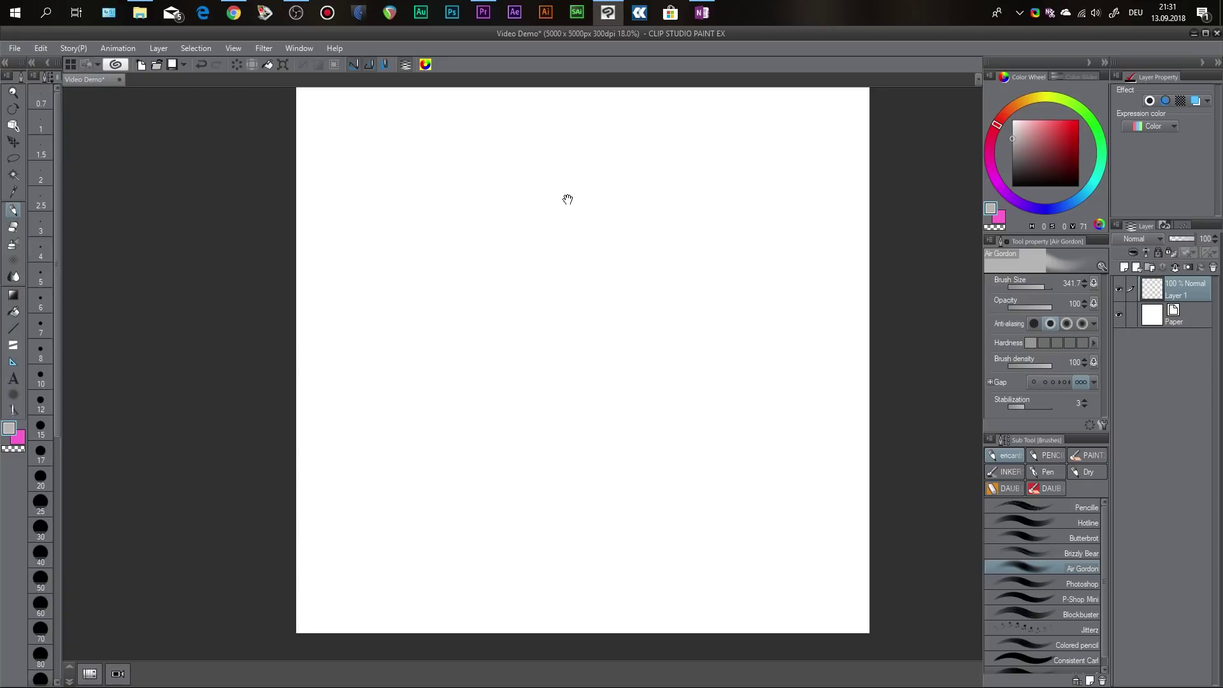
# Paint a slanted band of black bristle strokes on the upper canvas with the Brizzly Bear brush at size 231.1.
pyautogui.moveTo(568, 197); pyautogui.dragTo(552, 234)
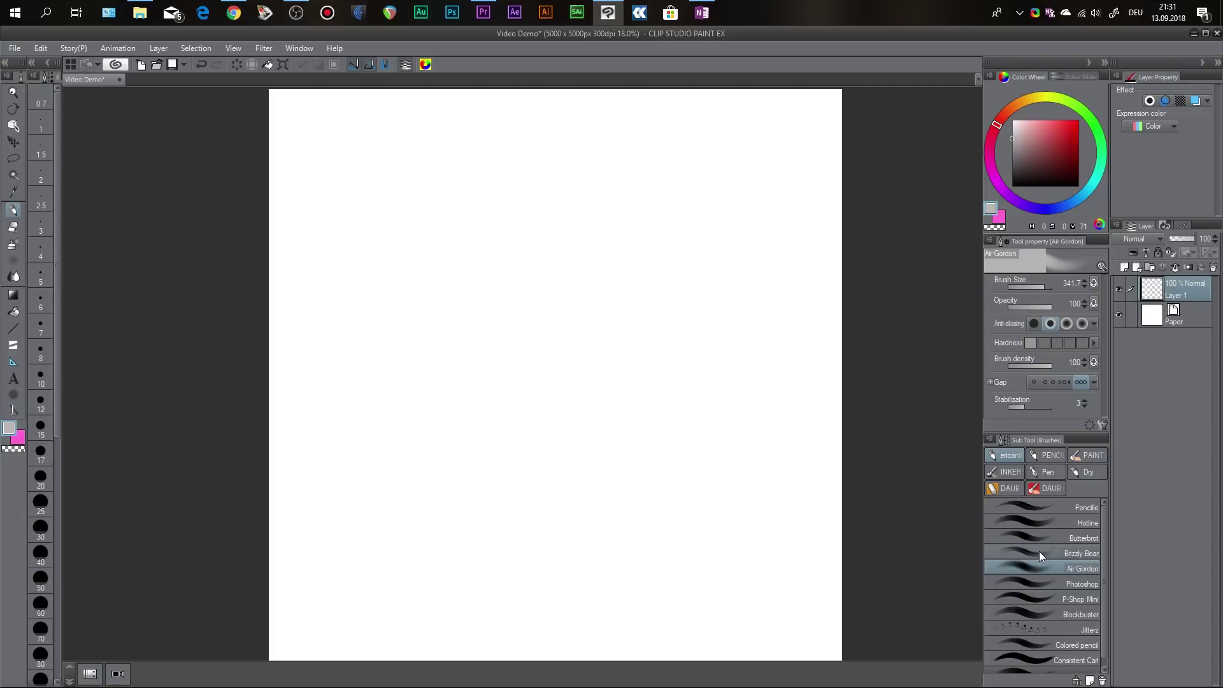
pyautogui.click(1063, 551)
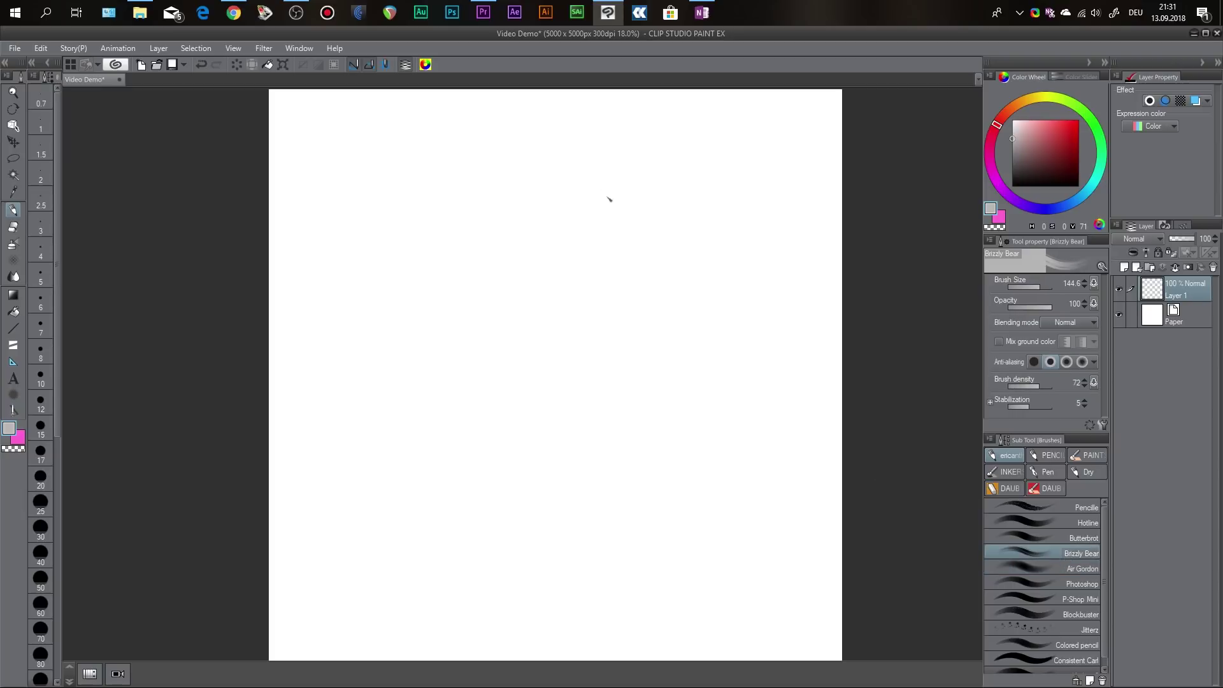
pyautogui.moveTo(574, 208); pyautogui.dragTo(582, 209)
pyautogui.click(1078, 186)
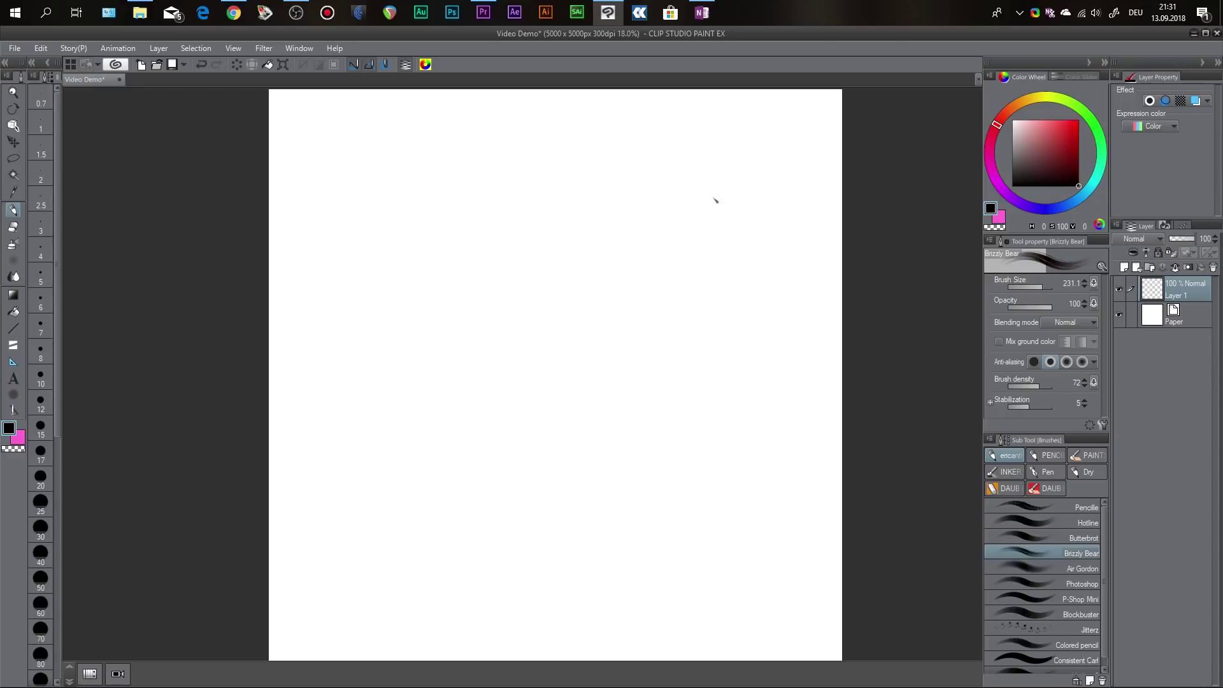
pyautogui.moveTo(614, 163)
pyautogui.mouseDown()
pyautogui.moveTo(540, 321)
pyautogui.moveTo(548, 335)
pyautogui.moveTo(606, 227)
pyautogui.moveTo(560, 350)
pyautogui.mouseUp()
pyautogui.moveTo(627, 235); pyautogui.dragTo(557, 344)
pyautogui.moveTo(669, 173)
pyautogui.mouseDown()
pyautogui.moveTo(590, 295)
pyautogui.moveTo(558, 375)
pyautogui.mouseUp()
pyautogui.moveTo(691, 189); pyautogui.dragTo(590, 322)
pyautogui.moveTo(683, 202); pyautogui.dragTo(589, 368)
pyautogui.moveTo(687, 215)
pyautogui.mouseDown()
pyautogui.moveTo(590, 376)
pyautogui.moveTo(648, 264)
pyautogui.mouseUp()
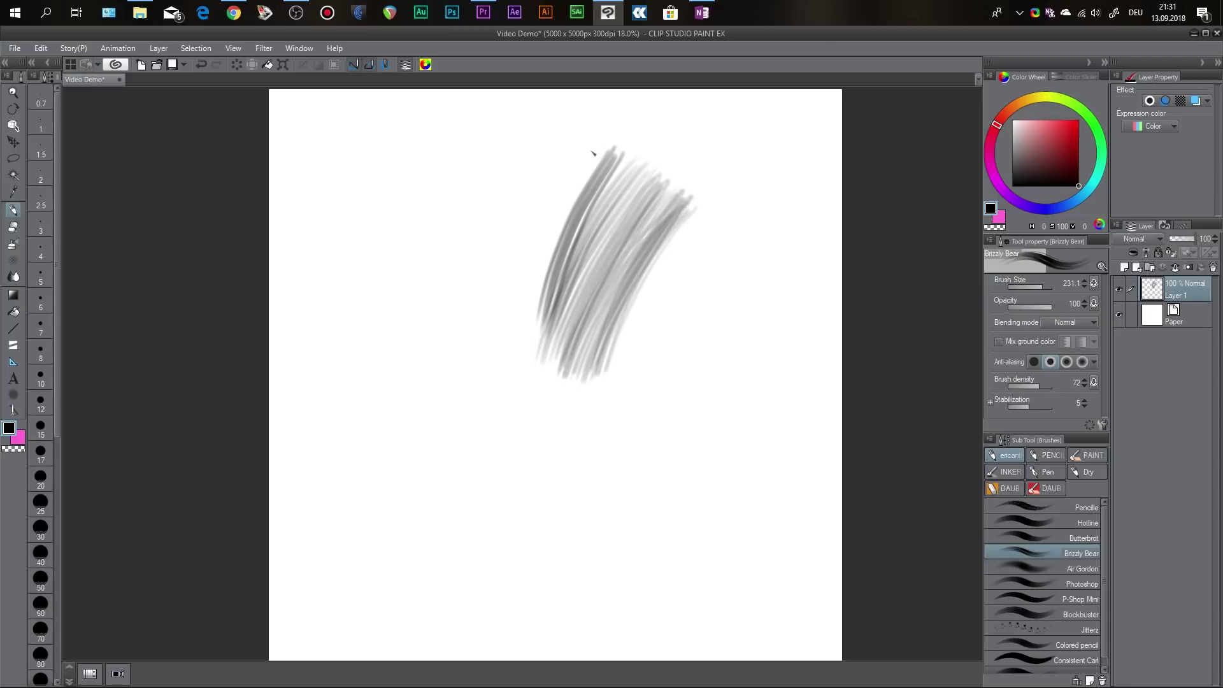
# Add Brizzly Bear strokes along the band's left side and extend its lower end into a tapered tip.
pyautogui.moveTo(599, 143); pyautogui.dragTo(495, 309)
pyautogui.moveTo(592, 165); pyautogui.dragTo(510, 325)
pyautogui.moveTo(560, 231); pyautogui.dragTo(510, 385)
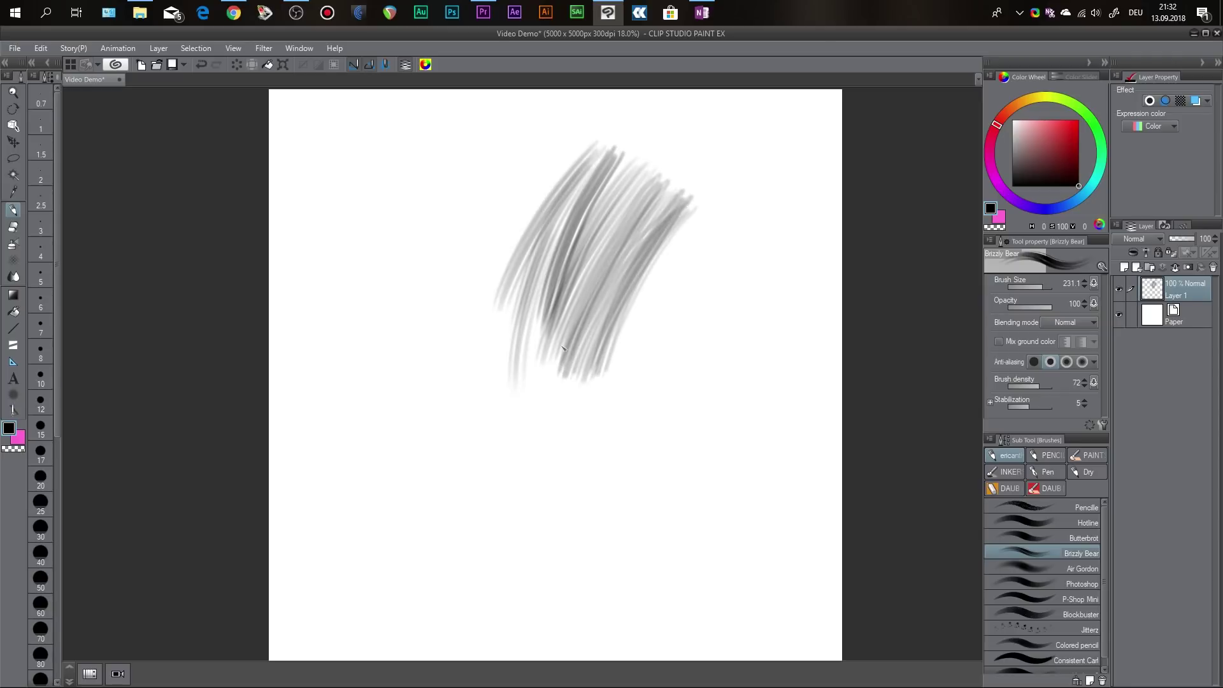
pyautogui.moveTo(553, 307); pyautogui.dragTo(526, 467)
pyautogui.moveTo(554, 390); pyautogui.dragTo(537, 461)
pyautogui.moveTo(570, 344); pyautogui.dragTo(560, 421)
pyautogui.moveTo(613, 292); pyautogui.dragTo(560, 407)
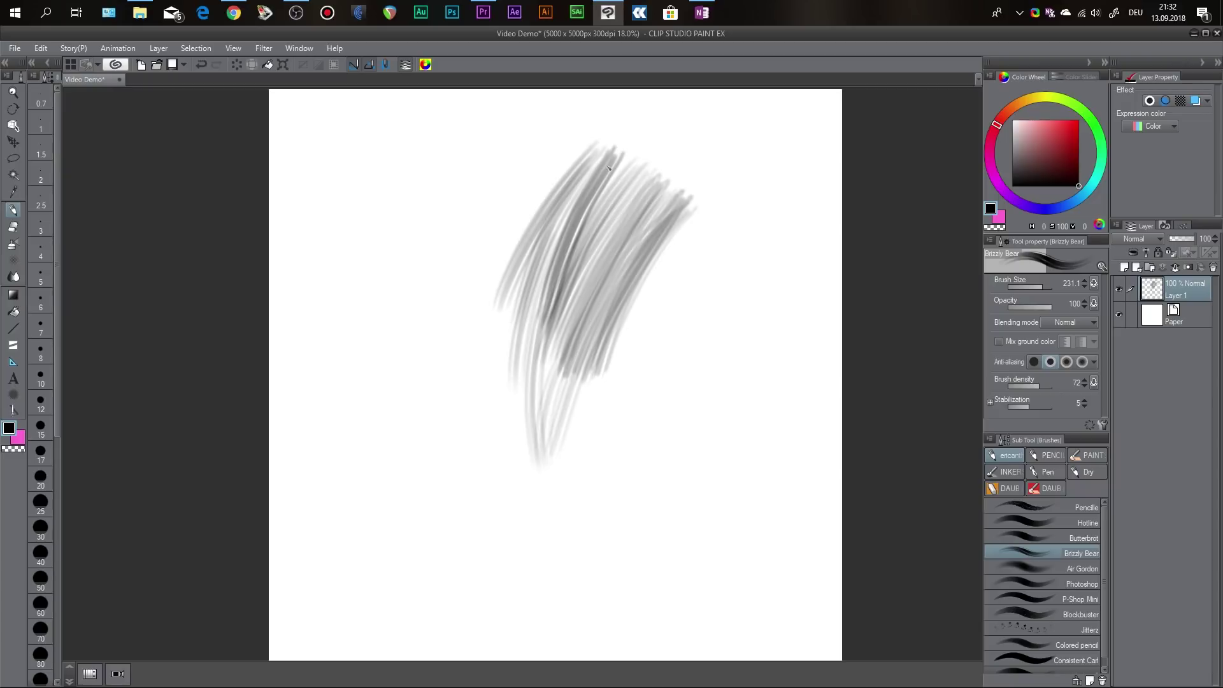
# Extend the band toward the upper right, darken its core with overlapping Brizzly Bear strokes, and clear Layer 1.
pyautogui.moveTo(635, 224); pyautogui.dragTo(731, 135)
pyautogui.moveTo(636, 185); pyautogui.dragTo(694, 137)
pyautogui.moveTo(598, 226); pyautogui.dragTo(697, 135)
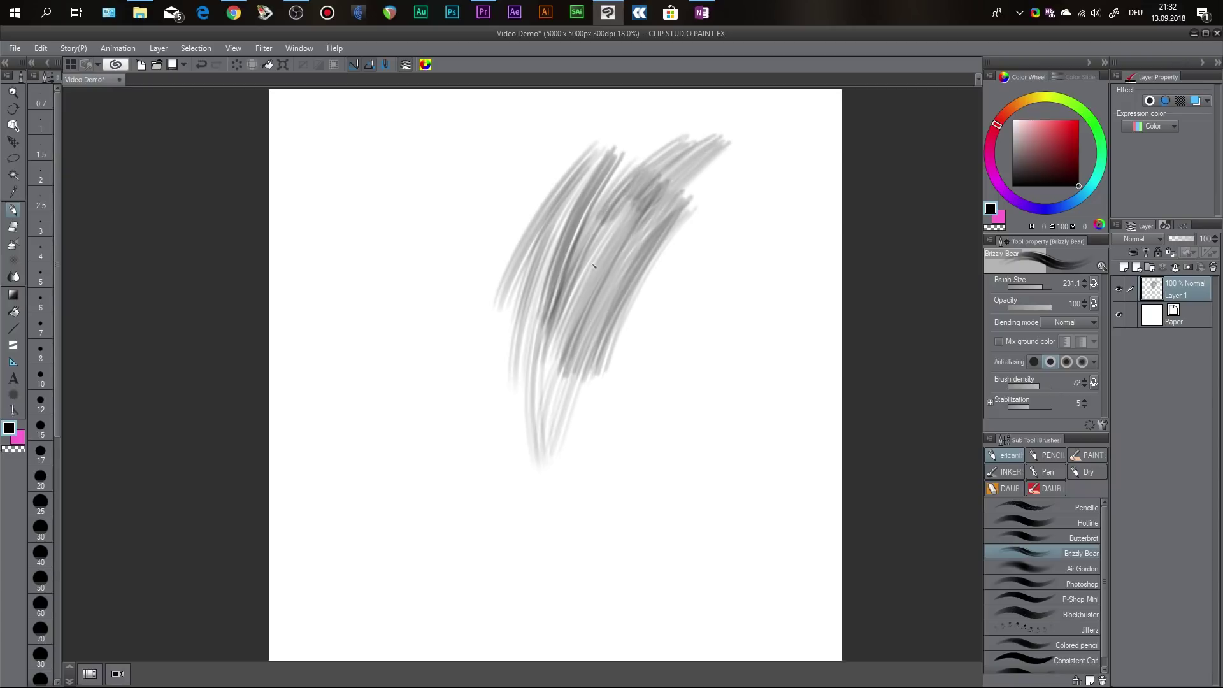
pyautogui.moveTo(635, 196); pyautogui.dragTo(560, 316)
pyautogui.moveTo(573, 251)
pyautogui.mouseDown()
pyautogui.moveTo(658, 143)
pyautogui.moveTo(566, 237)
pyautogui.mouseUp()
pyautogui.moveTo(623, 153); pyautogui.dragTo(527, 304)
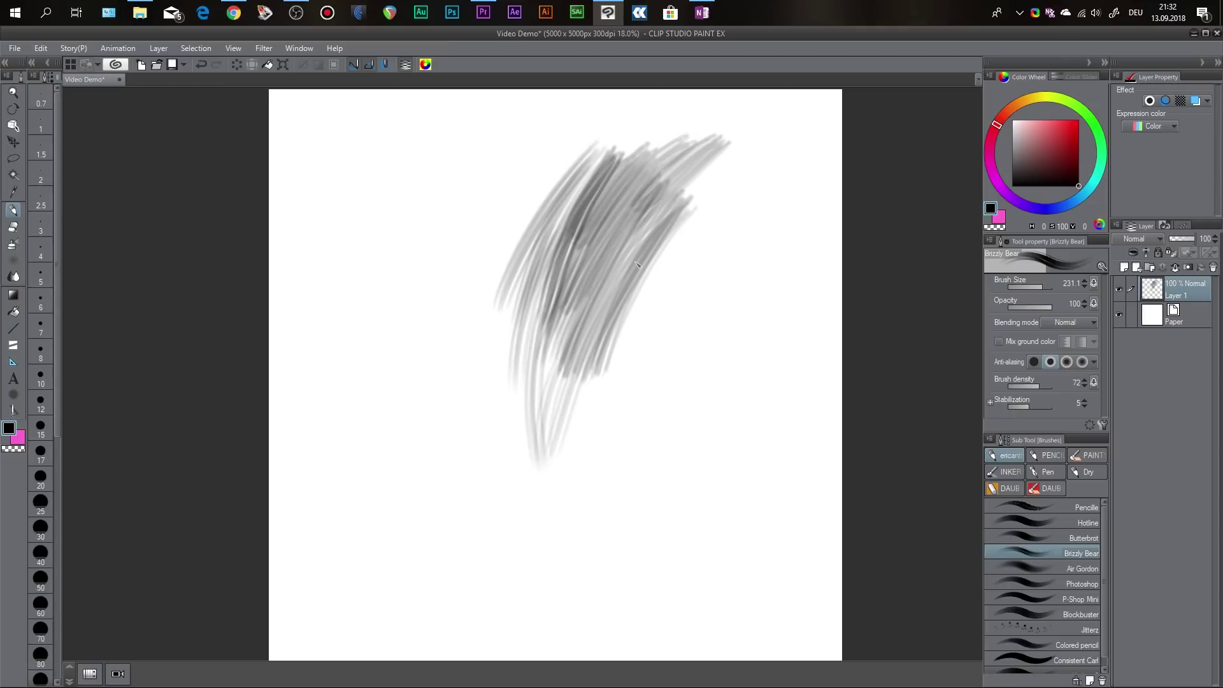
pyautogui.moveTo(623, 274); pyautogui.dragTo(752, 162)
pyautogui.moveTo(657, 220)
pyautogui.mouseDown()
pyautogui.moveTo(743, 165)
pyautogui.moveTo(611, 300)
pyautogui.mouseUp()
pyautogui.moveTo(710, 192)
pyautogui.mouseDown()
pyautogui.moveTo(599, 357)
pyautogui.moveTo(567, 351)
pyautogui.mouseUp()
pyautogui.moveTo(669, 194); pyautogui.dragTo(577, 306)
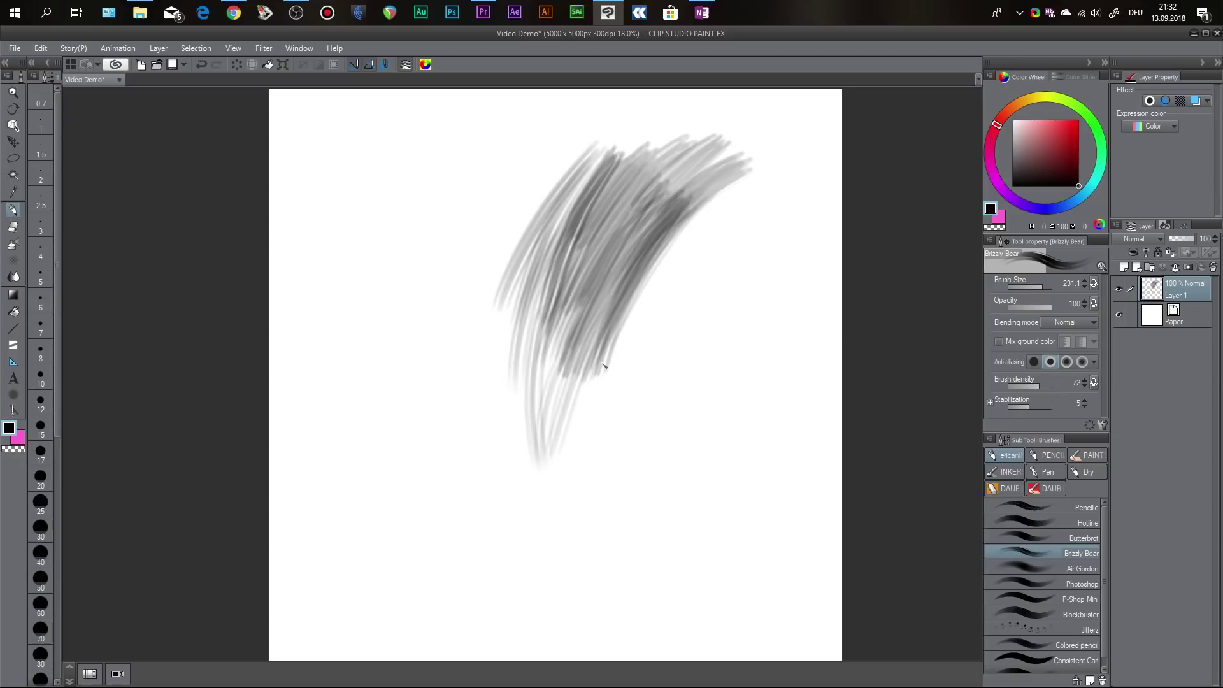
pyautogui.press('Delete')
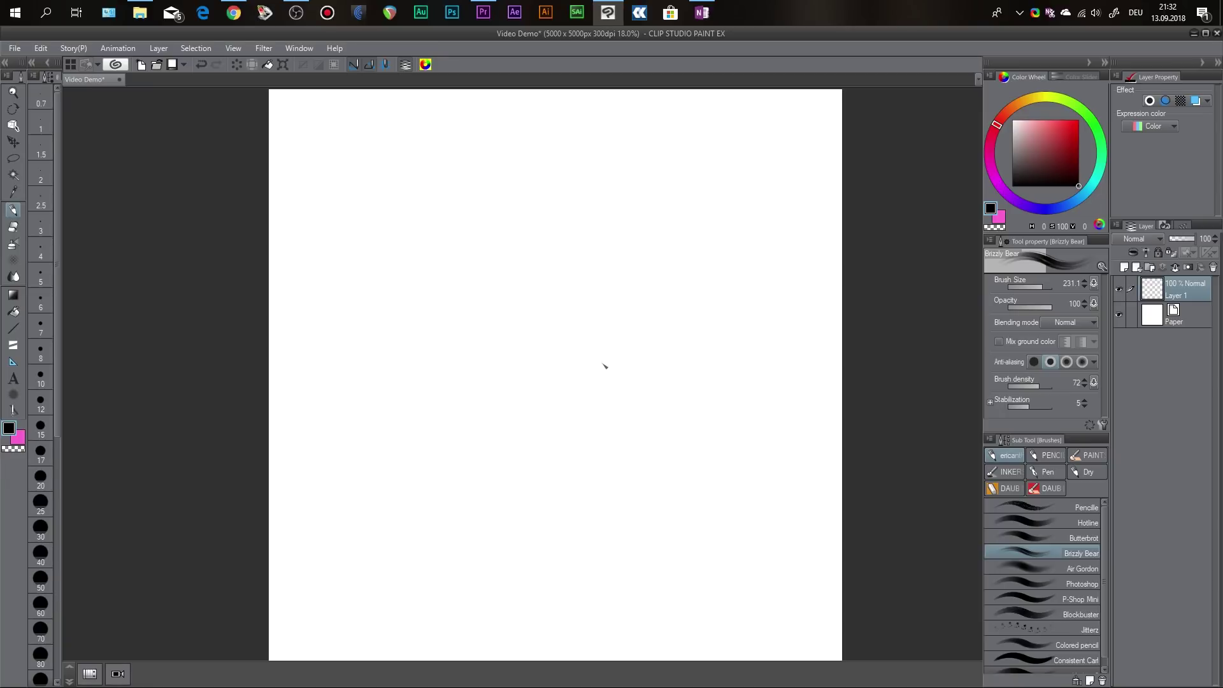
# Paint straight test strokes forming an open frame and a filled block beside it with the black Blockbuster brush.
pyautogui.click(1032, 615)
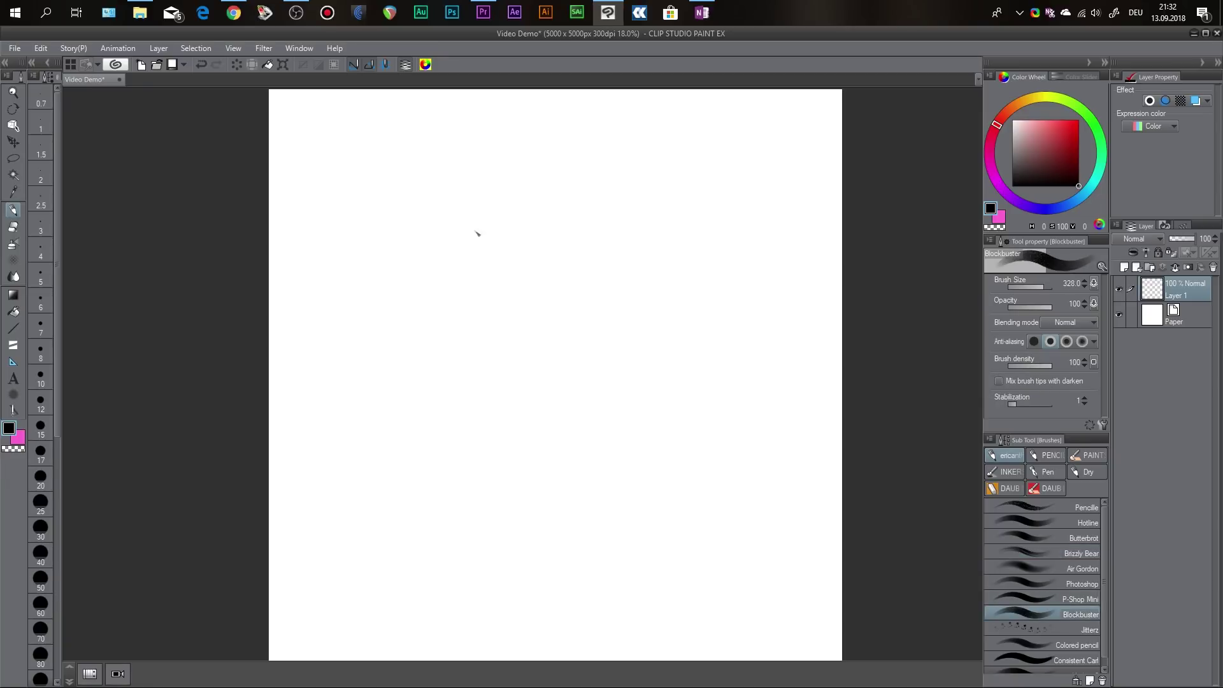
pyautogui.moveTo(397, 194)
pyautogui.mouseDown()
pyautogui.moveTo(445, 300)
pyautogui.moveTo(448, 183)
pyautogui.moveTo(507, 328)
pyautogui.mouseUp()
pyautogui.scroll(2, 500, 267)
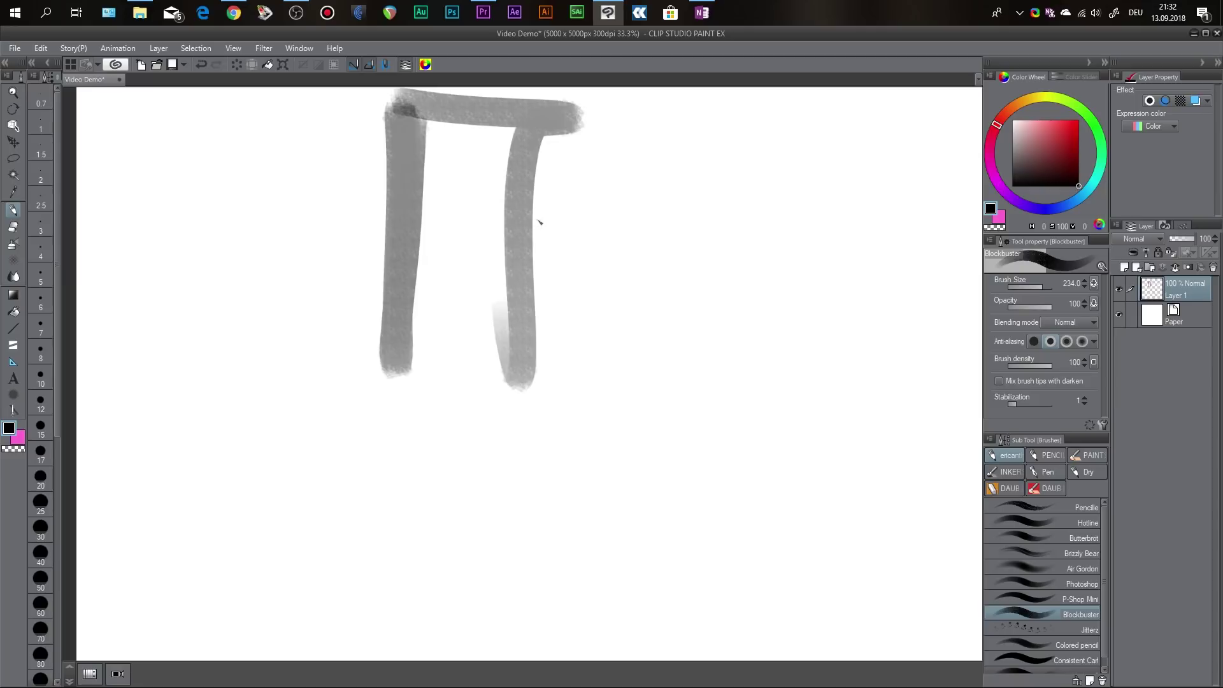
pyautogui.moveTo(538, 221)
pyautogui.mouseDown()
pyautogui.moveTo(552, 223)
pyautogui.moveTo(544, 216)
pyautogui.mouseUp()
pyautogui.click(590, 179)
pyautogui.moveTo(591, 179)
pyautogui.mouseDown()
pyautogui.moveTo(566, 353)
pyautogui.moveTo(590, 192)
pyautogui.moveTo(598, 204)
pyautogui.moveTo(701, 187)
pyautogui.moveTo(617, 210)
pyautogui.moveTo(583, 244)
pyautogui.moveTo(566, 275)
pyautogui.moveTo(584, 401)
pyautogui.mouseUp()
pyautogui.scroll(-2, 645, 290)
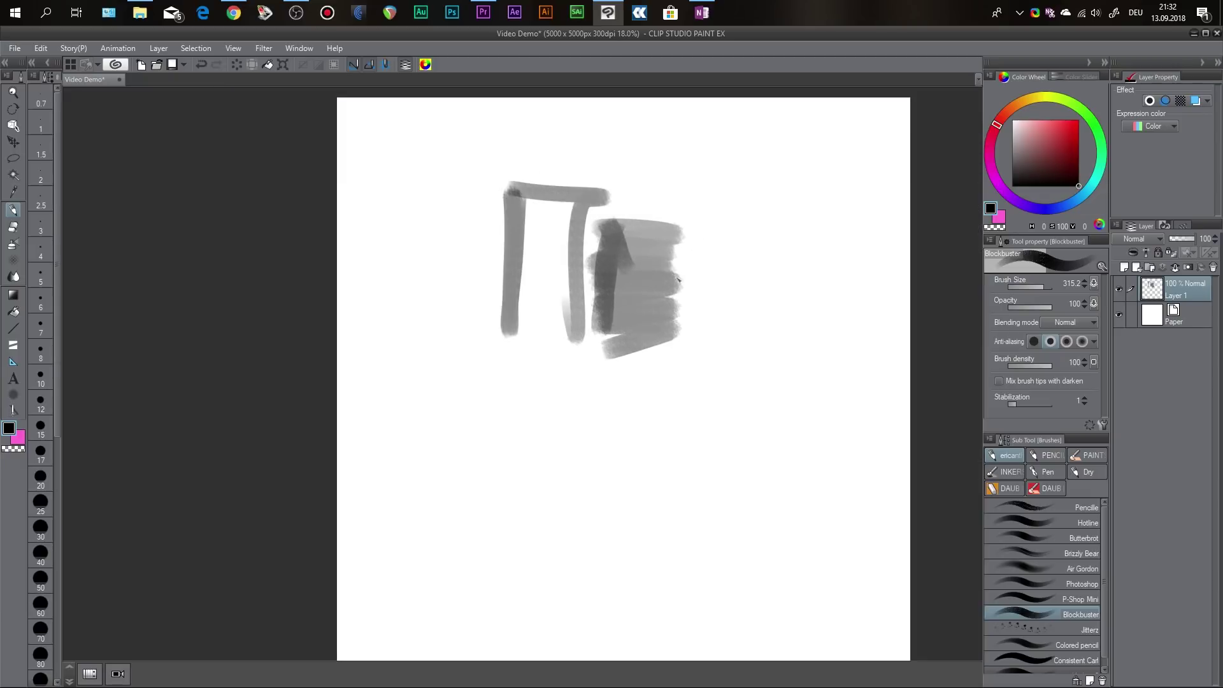
# Sample grays from the block and paint lighter overlapping Blockbuster strokes above and around it at size 315.2.
pyautogui.moveTo(670, 230); pyautogui.dragTo(693, 331)
pyautogui.keyDown('alt'); pyautogui.click(675, 248); pyautogui.keyUp('alt')
pyautogui.moveTo(650, 248)
pyautogui.mouseDown()
pyautogui.moveTo(637, 214)
pyautogui.moveTo(714, 193)
pyautogui.moveTo(675, 159)
pyautogui.moveTo(713, 233)
pyautogui.moveTo(758, 153)
pyautogui.moveTo(744, 223)
pyautogui.mouseUp()
pyautogui.keyDown('alt'); pyautogui.click(743, 223); pyautogui.keyUp('alt')
pyautogui.moveTo(681, 173)
pyautogui.mouseDown()
pyautogui.moveTo(729, 200)
pyautogui.moveTo(706, 164)
pyautogui.moveTo(747, 146)
pyautogui.moveTo(635, 116)
pyautogui.moveTo(654, 110)
pyautogui.moveTo(619, 115)
pyautogui.moveTo(618, 168)
pyautogui.moveTo(584, 184)
pyautogui.moveTo(571, 212)
pyautogui.moveTo(592, 224)
pyautogui.moveTo(619, 203)
pyautogui.moveTo(614, 190)
pyautogui.moveTo(635, 181)
pyautogui.moveTo(601, 165)
pyautogui.mouseUp()
pyautogui.keyDown('alt'); pyautogui.click(590, 198); pyautogui.keyUp('alt')
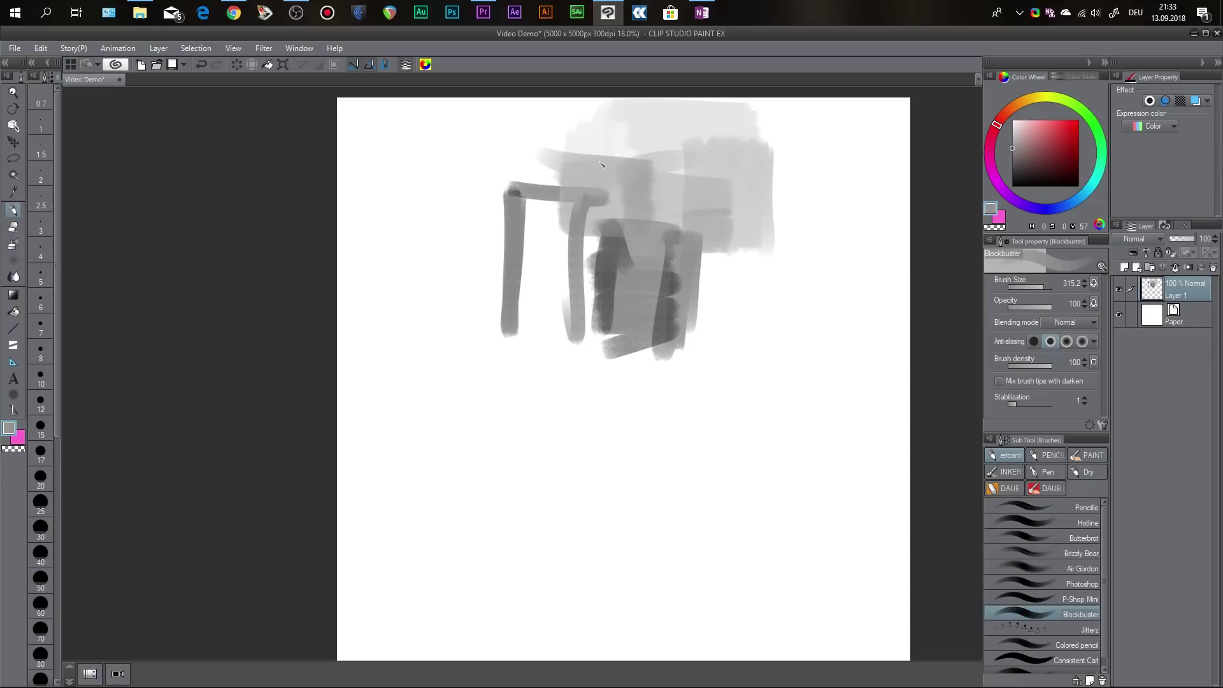
# Set a bright blue color (H 207, S 85, V 100), scatter Jitterz brush shapes over the gray strokes, and undo them.
pyautogui.click(1059, 629)
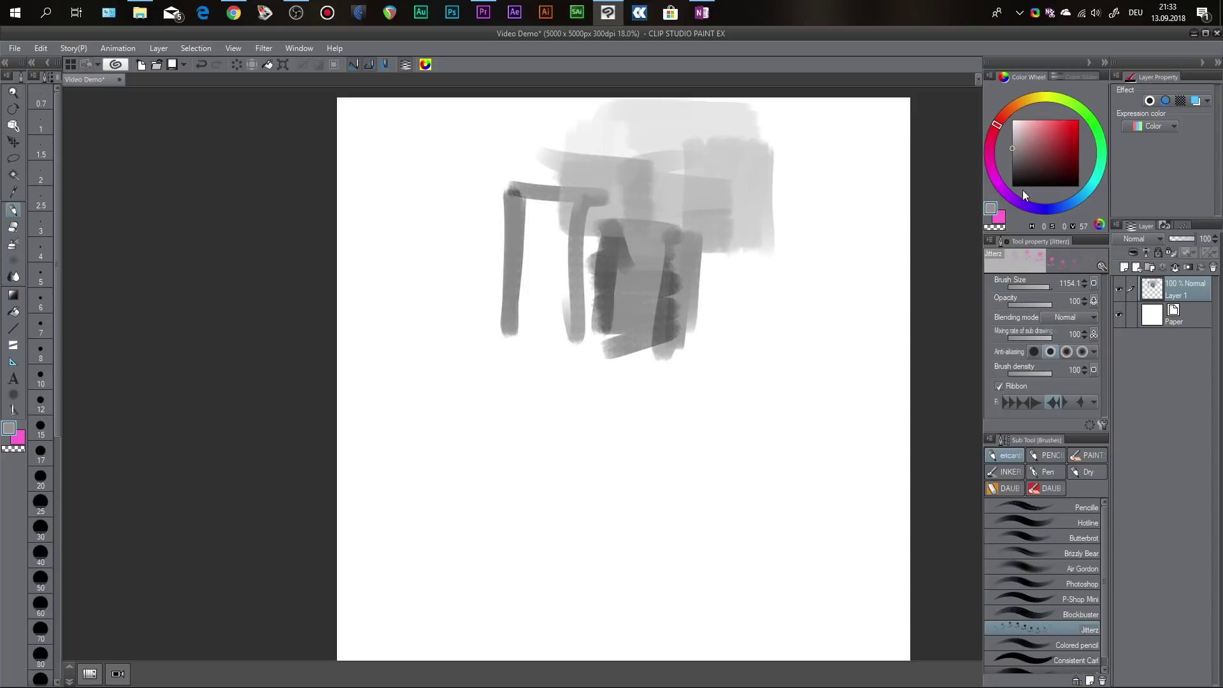
pyautogui.click(1081, 204)
pyautogui.click(1069, 120)
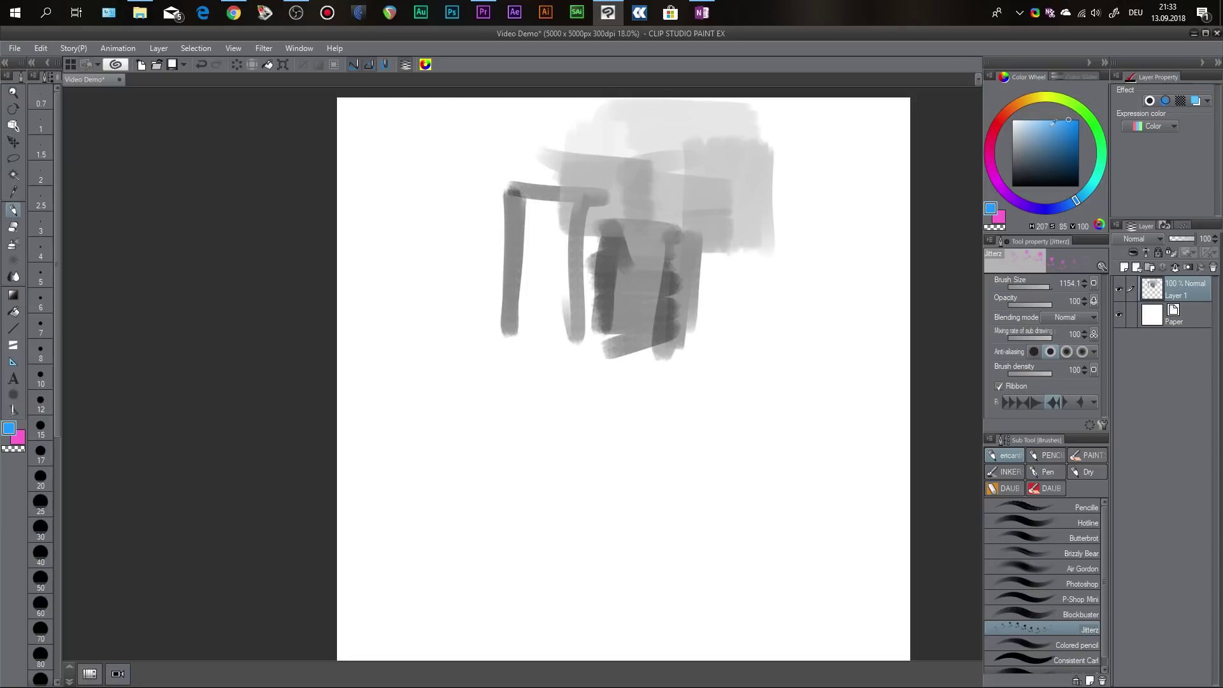
pyautogui.moveTo(659, 242)
pyautogui.mouseDown()
pyautogui.moveTo(670, 258)
pyautogui.moveTo(614, 246)
pyautogui.mouseUp()
pyautogui.moveTo(732, 284)
pyautogui.mouseDown()
pyautogui.moveTo(771, 394)
pyautogui.moveTo(789, 337)
pyautogui.moveTo(841, 319)
pyautogui.moveTo(778, 211)
pyautogui.moveTo(701, 313)
pyautogui.moveTo(599, 301)
pyautogui.moveTo(609, 282)
pyautogui.moveTo(608, 318)
pyautogui.moveTo(564, 242)
pyautogui.moveTo(497, 309)
pyautogui.moveTo(475, 191)
pyautogui.moveTo(461, 261)
pyautogui.moveTo(602, 376)
pyautogui.moveTo(586, 414)
pyautogui.moveTo(650, 382)
pyautogui.moveTo(740, 381)
pyautogui.moveTo(774, 357)
pyautogui.moveTo(720, 258)
pyautogui.moveTo(745, 274)
pyautogui.moveTo(549, 175)
pyautogui.moveTo(733, 203)
pyautogui.moveTo(433, 244)
pyautogui.mouseUp()
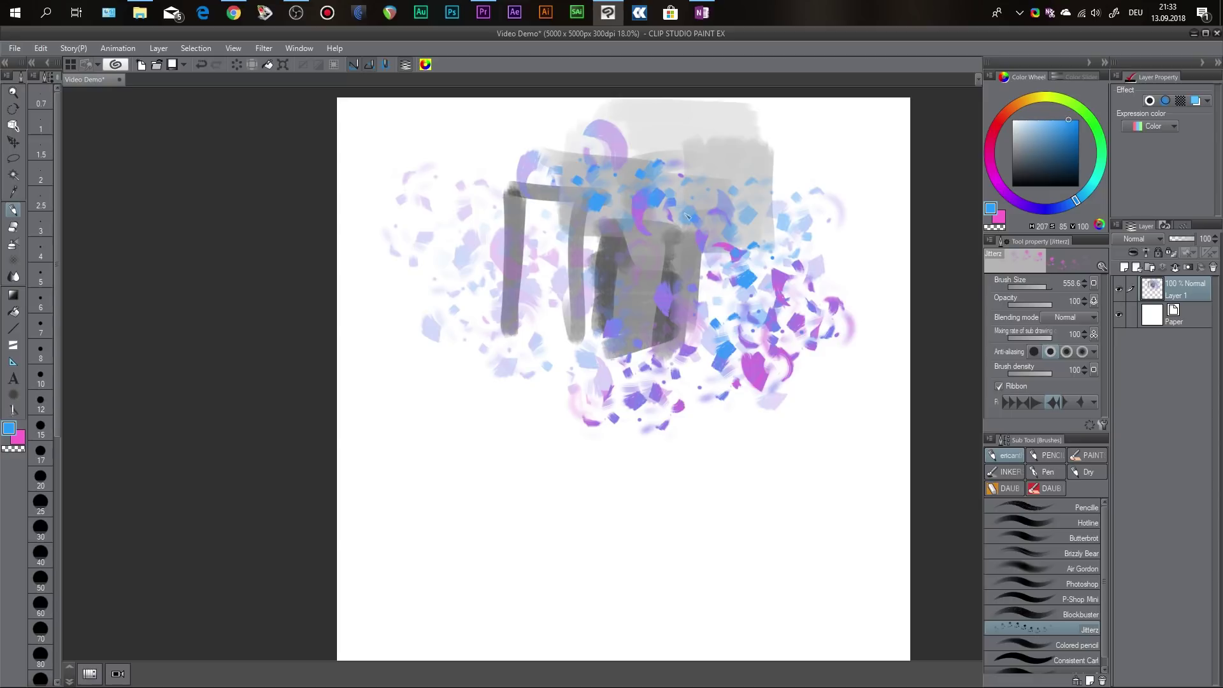
pyautogui.hotkey('ctrl', 'z')
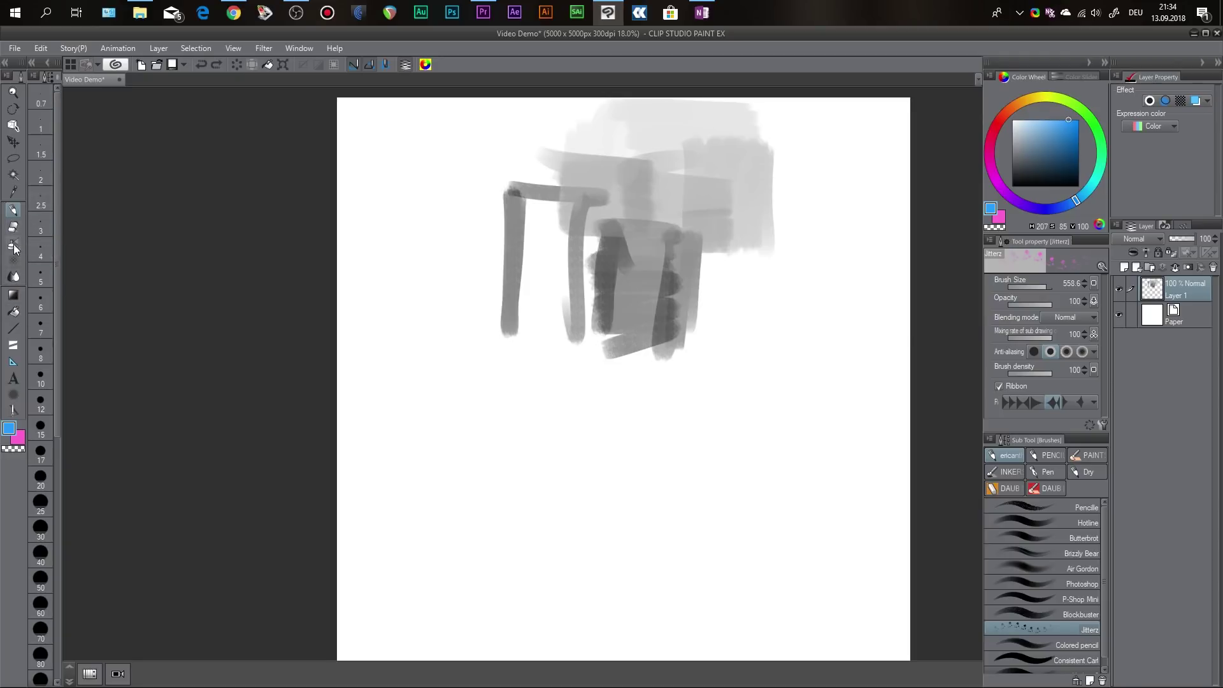
# Try the Blend tool on the gray strokes, undo the result, and return to the brush tool.
pyautogui.click(13, 279)
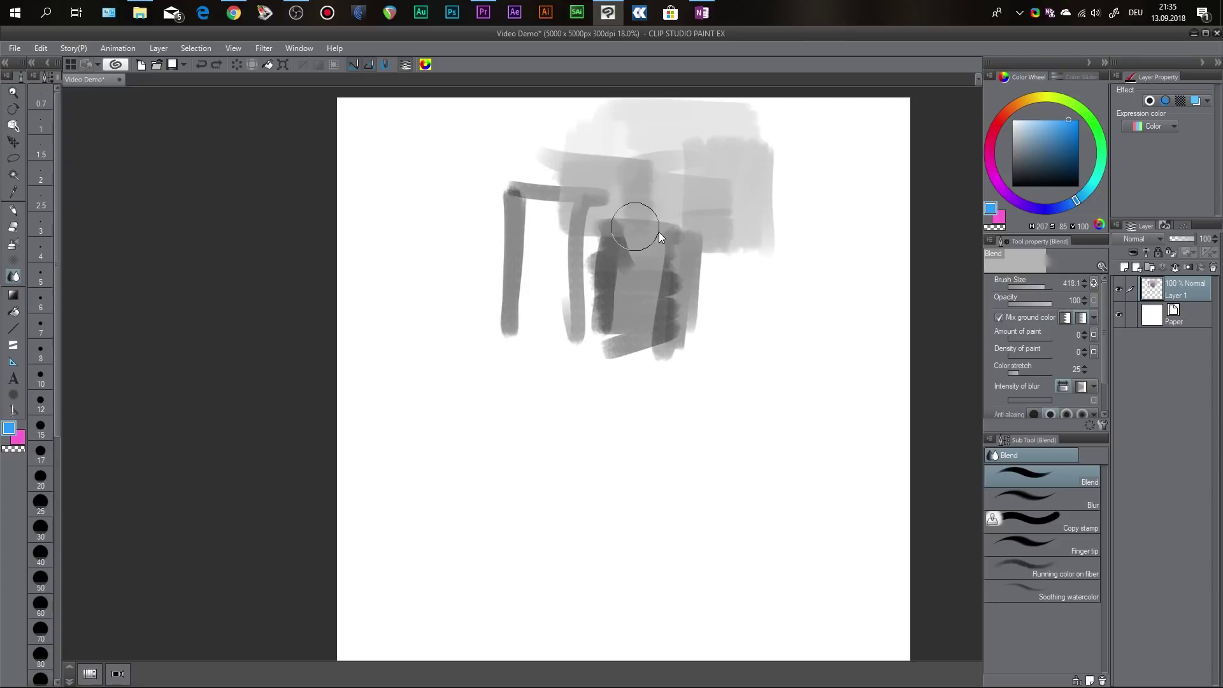
pyautogui.moveTo(669, 239); pyautogui.dragTo(677, 223)
pyautogui.hotkey('ctrl', 'z')
pyautogui.press('b')
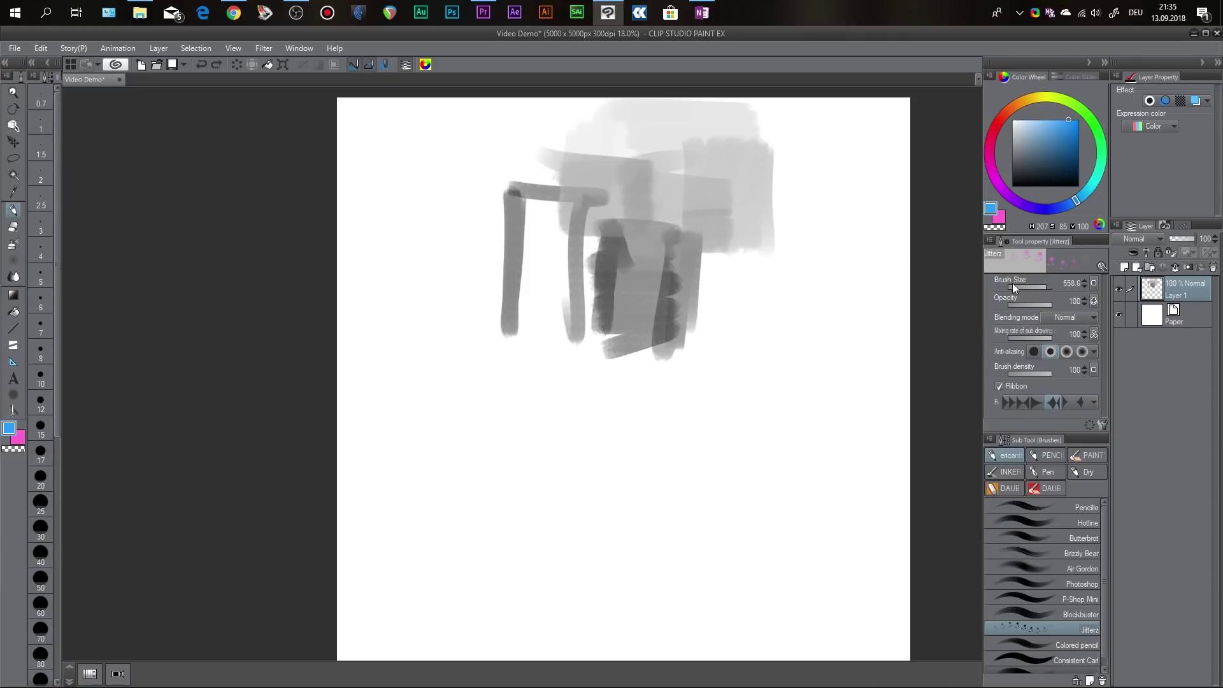
# Paint adjoining blue, magenta and orange (H 38, S 61, V 100) blocks below the gray strokes with the Hotline brush.
pyautogui.click(1045, 521)
pyautogui.moveTo(528, 442)
pyautogui.mouseDown()
pyautogui.moveTo(514, 427)
pyautogui.moveTo(504, 481)
pyautogui.moveTo(574, 519)
pyautogui.moveTo(509, 538)
pyautogui.moveTo(640, 565)
pyautogui.mouseUp()
pyautogui.press('x')
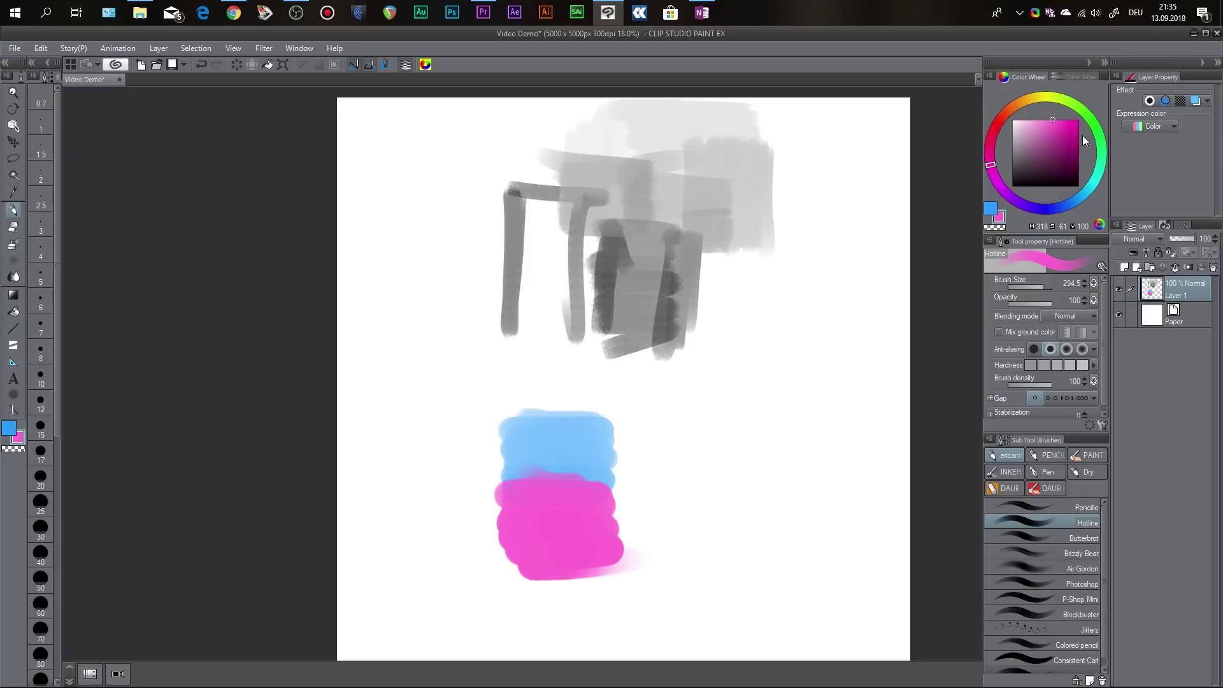
pyautogui.click(1025, 99)
pyautogui.moveTo(615, 439)
pyautogui.mouseDown()
pyautogui.moveTo(605, 548)
pyautogui.moveTo(643, 561)
pyautogui.moveTo(669, 420)
pyautogui.moveTo(675, 557)
pyautogui.mouseUp()
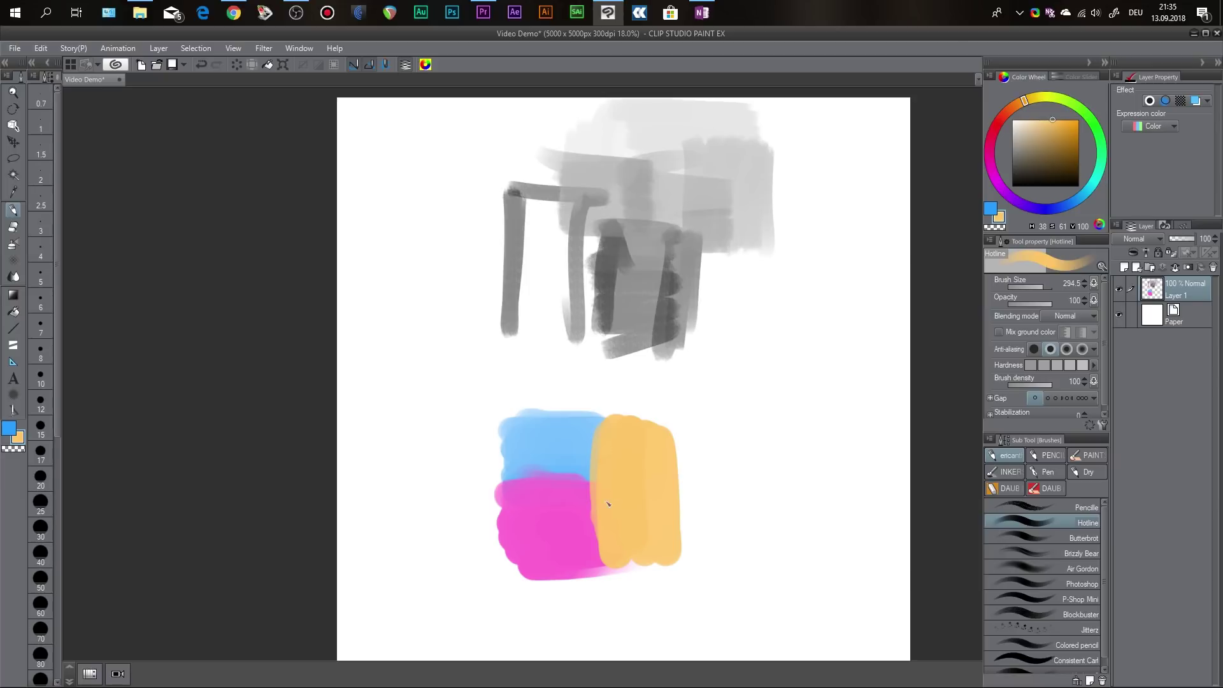
# Enlarge the orange, blue and magenta blocks with the Hotline brush, sampling each block's own color before painting over it.
pyautogui.moveTo(608, 503)
pyautogui.mouseDown()
pyautogui.moveTo(622, 415)
pyautogui.moveTo(612, 402)
pyautogui.moveTo(663, 384)
pyautogui.moveTo(663, 526)
pyautogui.moveTo(691, 529)
pyautogui.mouseUp()
pyautogui.keyDown('alt'); pyautogui.click(560, 439); pyautogui.keyUp('alt')
pyautogui.moveTo(593, 446)
pyautogui.mouseDown()
pyautogui.moveTo(589, 379)
pyautogui.moveTo(602, 459)
pyautogui.moveTo(512, 416)
pyautogui.moveTo(574, 359)
pyautogui.mouseUp()
pyautogui.keyDown('alt'); pyautogui.click(541, 510); pyautogui.keyUp('alt')
pyautogui.moveTo(516, 497)
pyautogui.mouseDown()
pyautogui.moveTo(567, 492)
pyautogui.moveTo(542, 485)
pyautogui.moveTo(579, 504)
pyautogui.moveTo(593, 587)
pyautogui.moveTo(549, 566)
pyautogui.moveTo(511, 494)
pyautogui.moveTo(498, 502)
pyautogui.moveTo(503, 581)
pyautogui.moveTo(575, 581)
pyautogui.mouseUp()
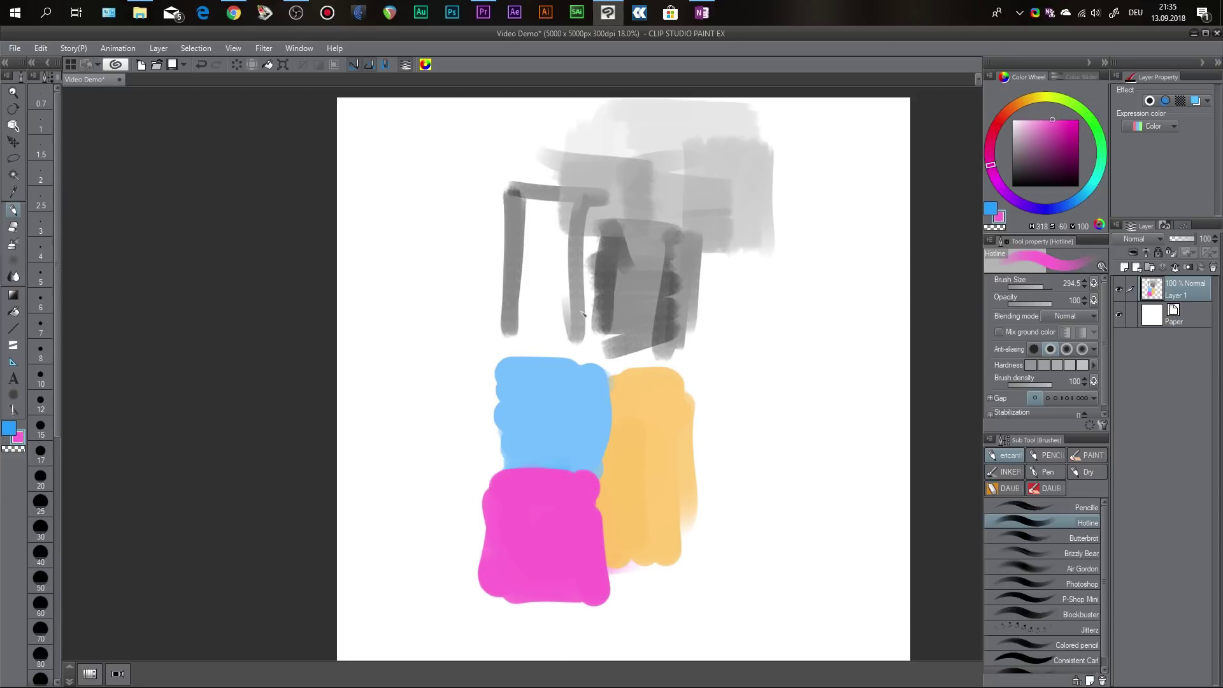
# Blend the blue-orange boundary with the Hotline brush by repeatedly sampling the mixed in-between tones and painting them across the edge.
pyautogui.keyDown('alt'); pyautogui.click(603, 418); pyautogui.keyUp('alt')
pyautogui.moveTo(616, 396)
pyautogui.mouseDown()
pyautogui.moveTo(609, 456)
pyautogui.moveTo(623, 388)
pyautogui.moveTo(625, 414)
pyautogui.mouseUp()
pyautogui.keyDown('alt'); pyautogui.click(624, 416); pyautogui.keyUp('alt')
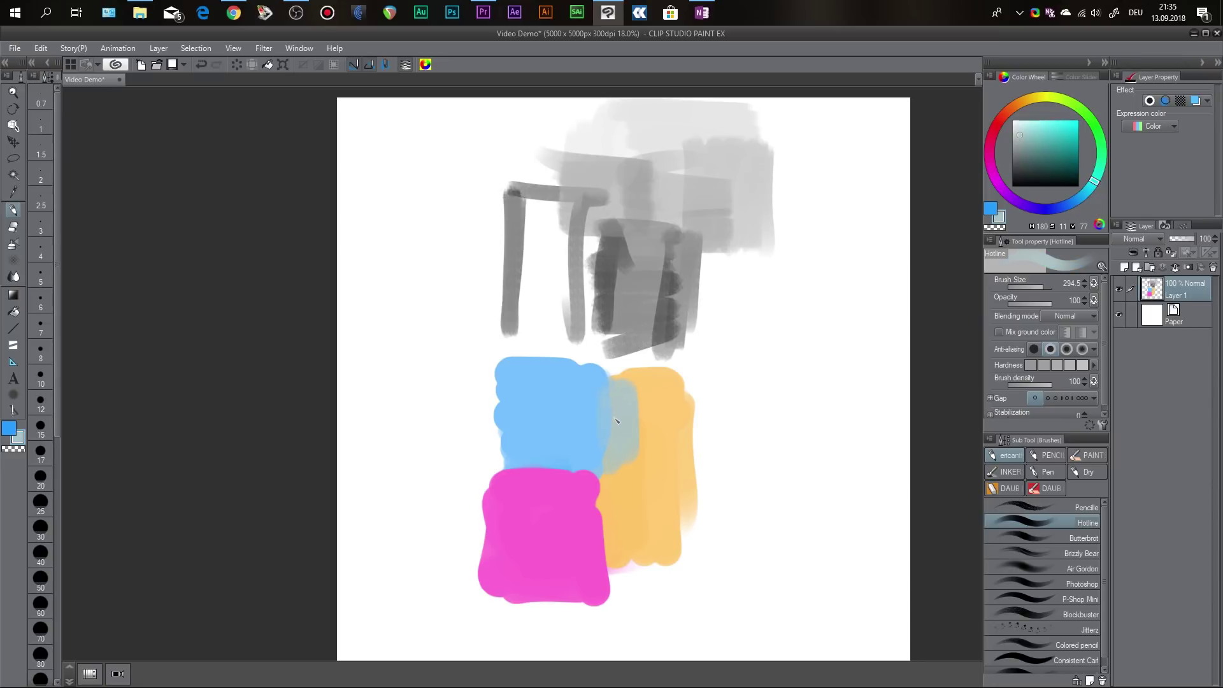
pyautogui.keyDown('alt'); pyautogui.click(662, 421); pyautogui.keyUp('alt')
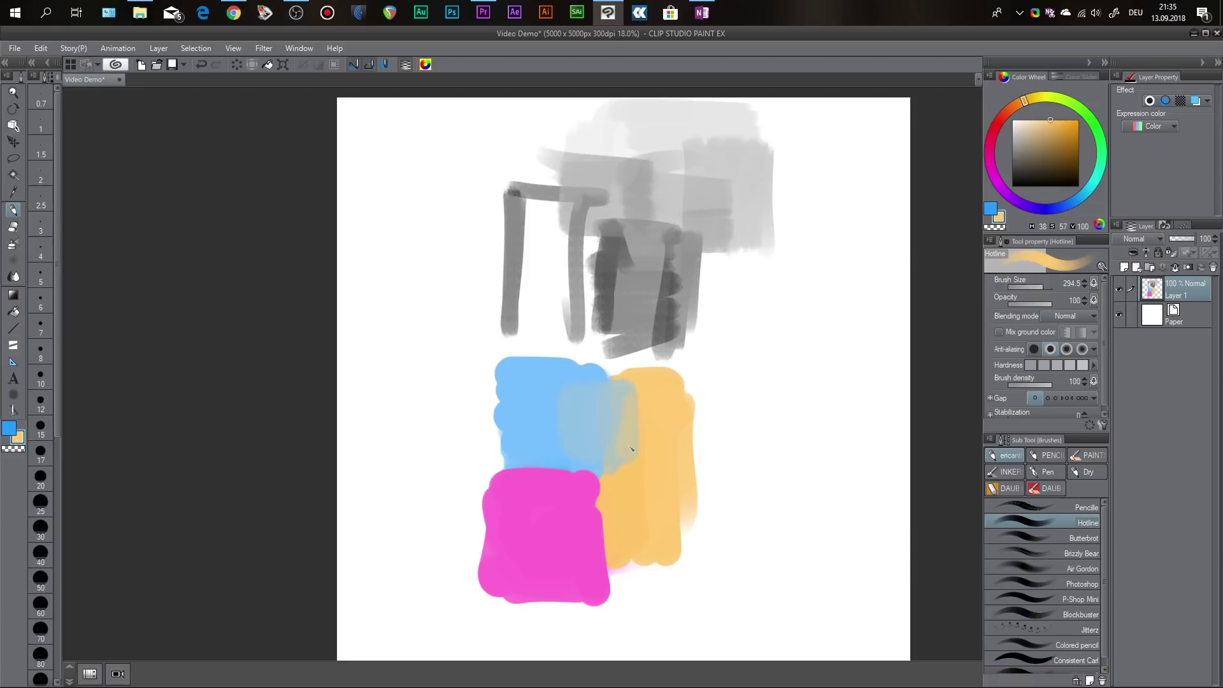
pyautogui.keyDown('alt'); pyautogui.click(633, 417); pyautogui.keyUp('alt')
pyautogui.keyDown('alt'); pyautogui.click(613, 415); pyautogui.keyUp('alt')
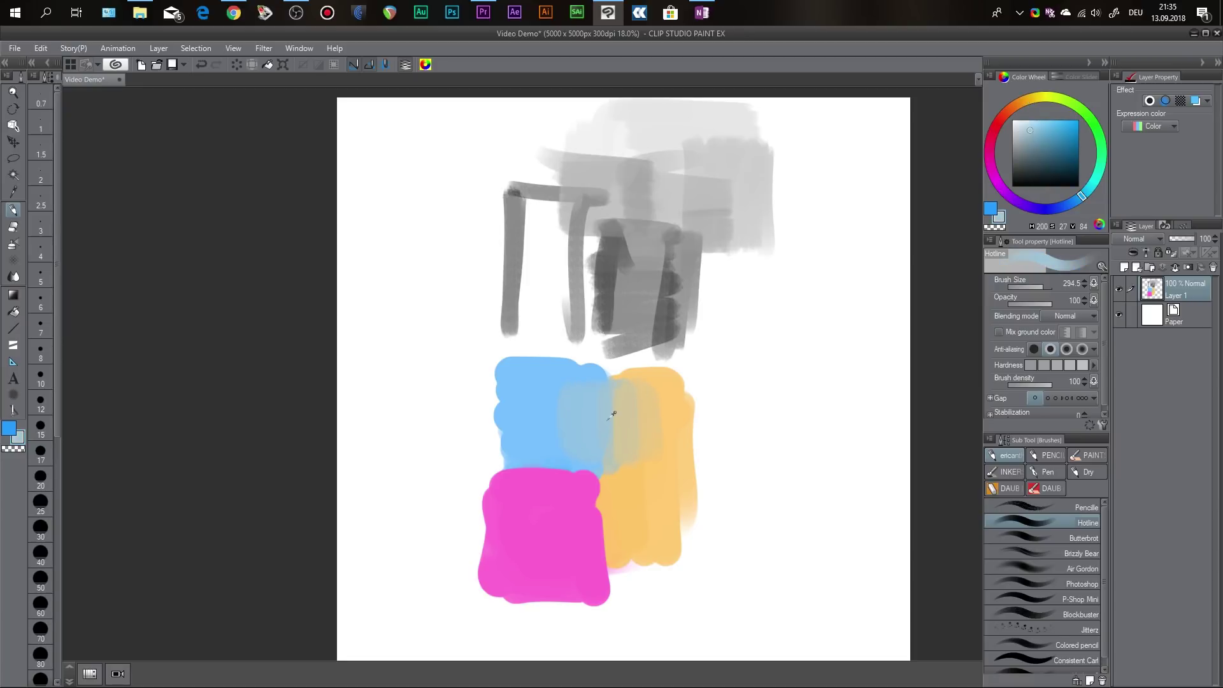
pyautogui.keyDown('alt'); pyautogui.click(578, 415); pyautogui.keyUp('alt')
pyautogui.keyDown('alt'); pyautogui.click(618, 414); pyautogui.keyUp('alt')
pyautogui.keyDown('alt'); pyautogui.click(644, 404); pyautogui.keyUp('alt')
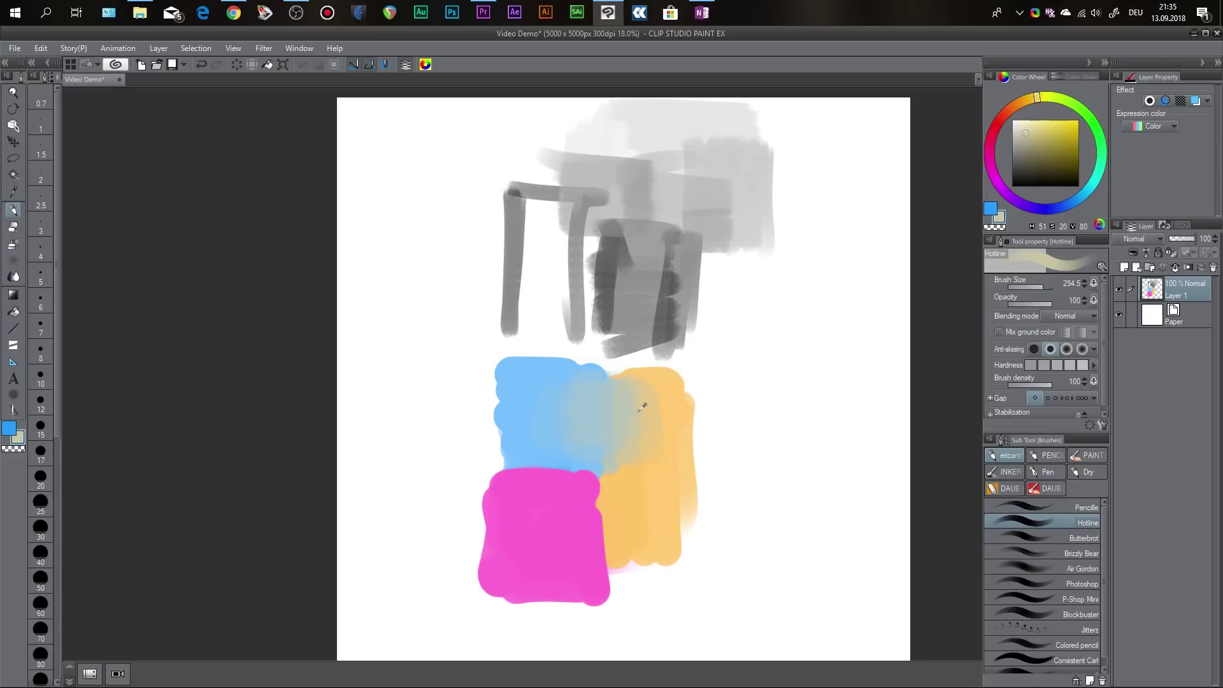
pyautogui.keyDown('alt'); pyautogui.click(663, 410); pyautogui.keyUp('alt')
pyautogui.keyDown('alt'); pyautogui.click(635, 415); pyautogui.keyUp('alt')
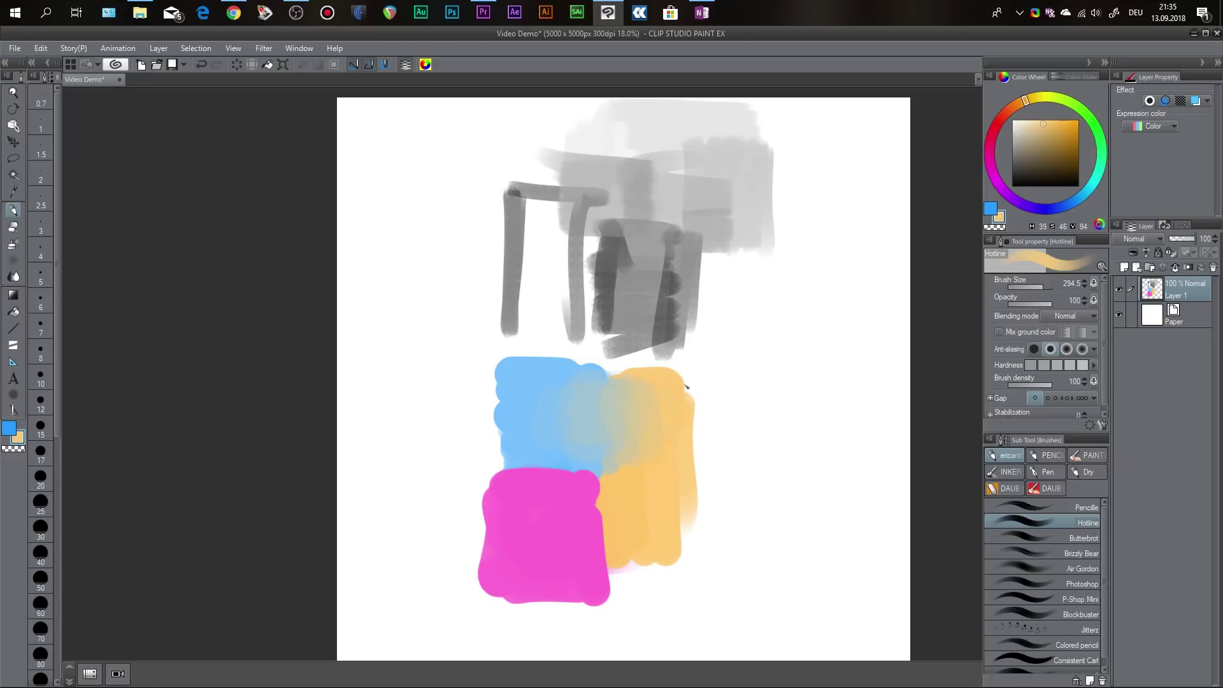
pyautogui.moveTo(686, 386); pyautogui.dragTo(685, 390)
# Smooth the magenta-blue and blue-orange transitions and the blue block's outer edge with the Blend tool at size 483.6.
pyautogui.press('j')
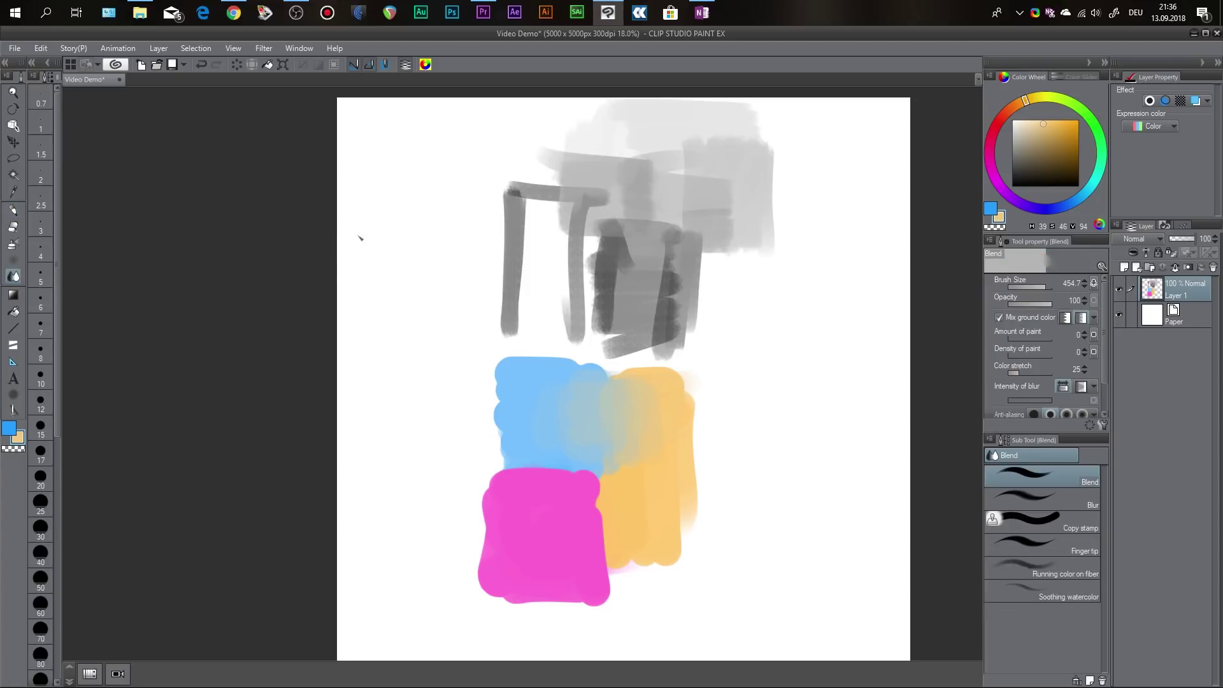
pyautogui.click(13, 291)
pyautogui.click(14, 281)
pyautogui.moveTo(541, 471)
pyautogui.mouseDown()
pyautogui.moveTo(535, 508)
pyautogui.moveTo(535, 429)
pyautogui.mouseUp()
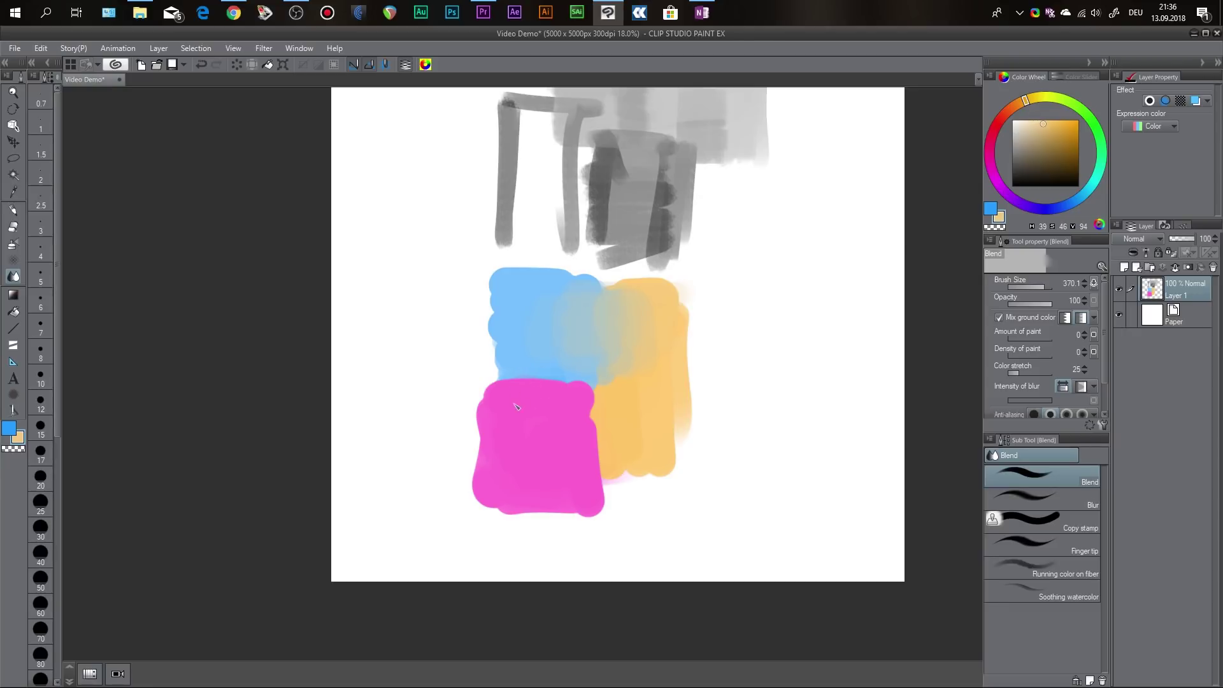
pyautogui.moveTo(519, 368)
pyautogui.mouseDown()
pyautogui.moveTo(517, 396)
pyautogui.moveTo(552, 407)
pyautogui.moveTo(567, 392)
pyautogui.moveTo(518, 350)
pyautogui.mouseUp()
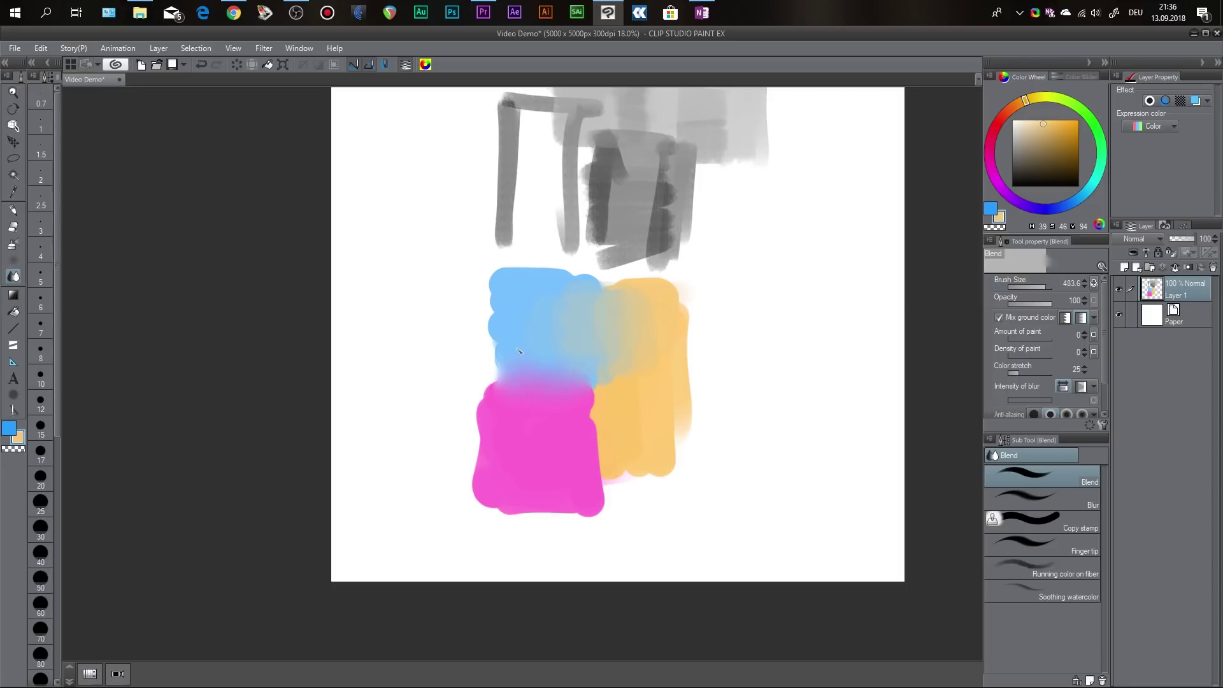
pyautogui.moveTo(491, 389)
pyautogui.mouseDown()
pyautogui.moveTo(541, 400)
pyautogui.moveTo(528, 363)
pyautogui.mouseUp()
pyautogui.moveTo(574, 303); pyautogui.dragTo(609, 339)
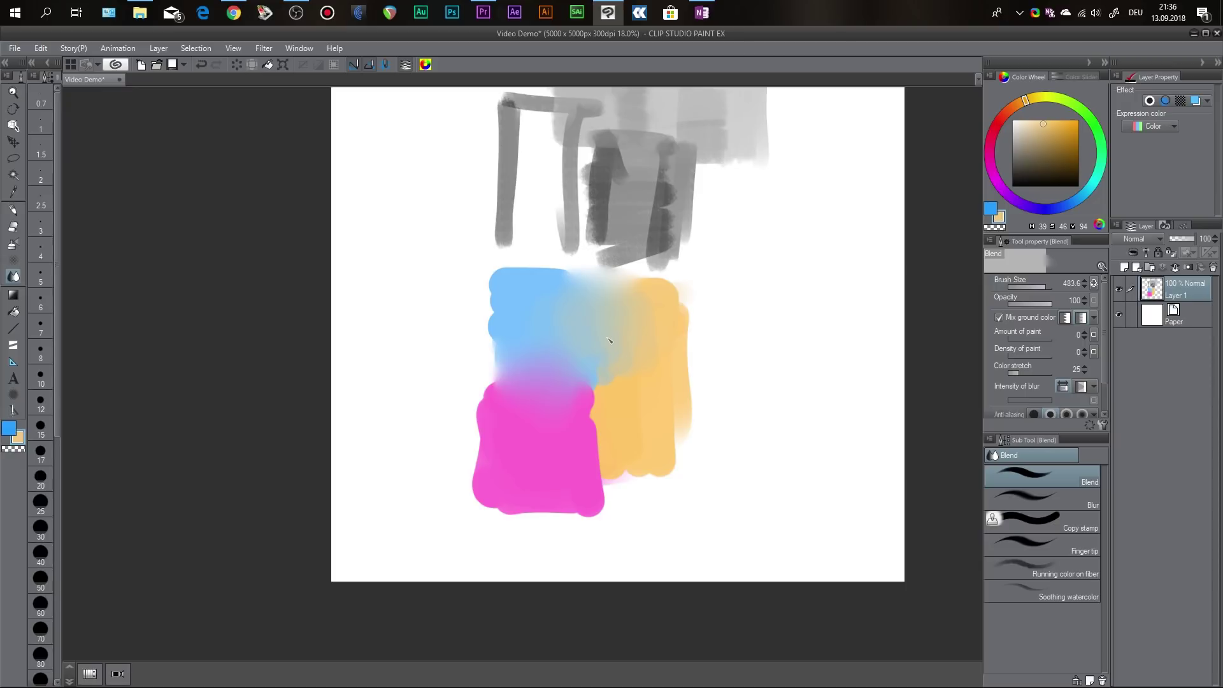
pyautogui.hscroll(2, 338, 314)
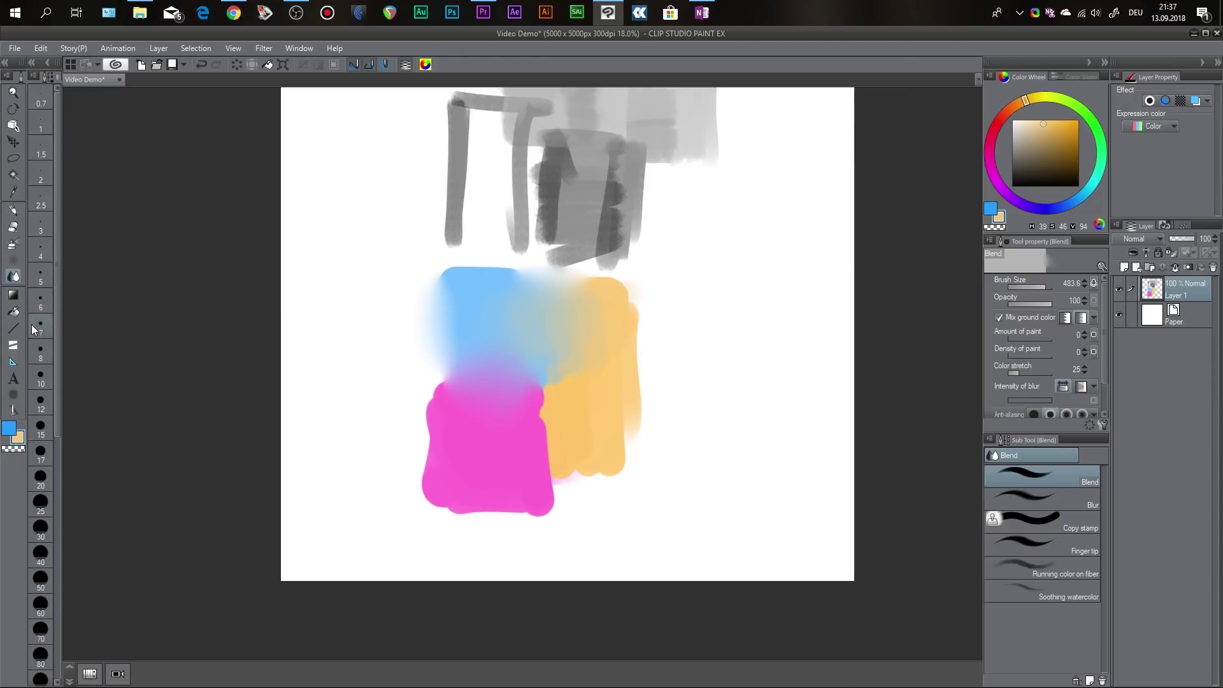
# Hide Layer 1 and add a new raster layer for demonstrating the ruler tools.
pyautogui.click(12, 363)
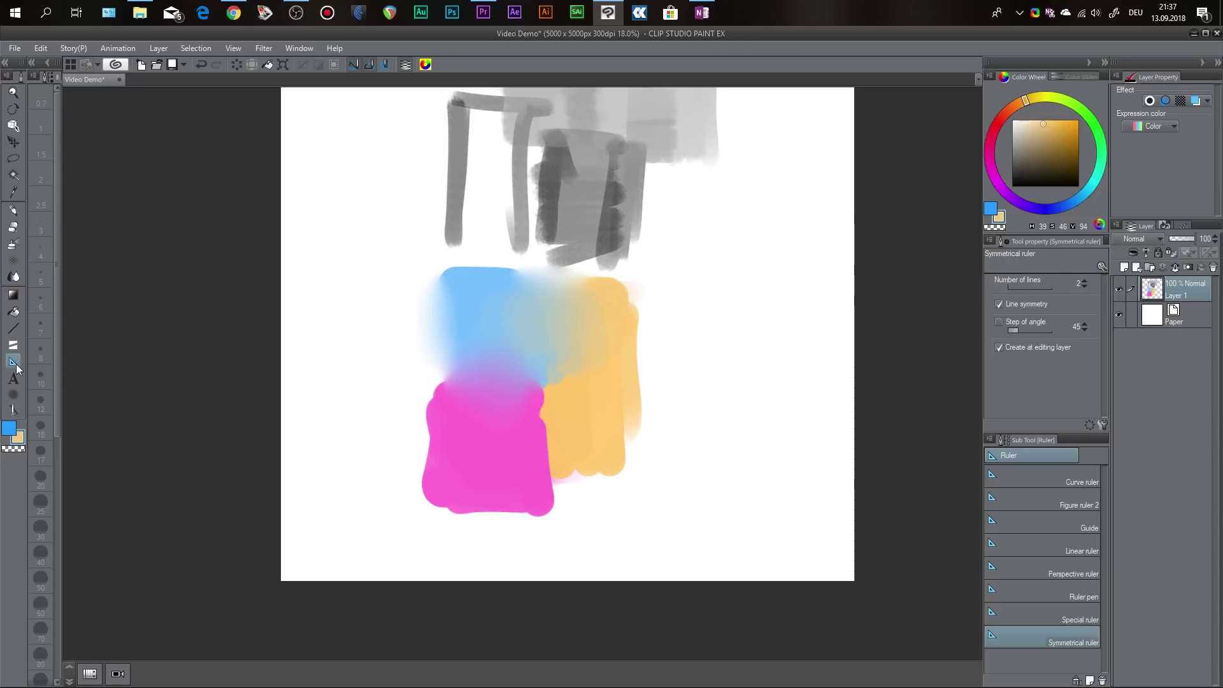
pyautogui.moveTo(555, 354); pyautogui.dragTo(491, 390)
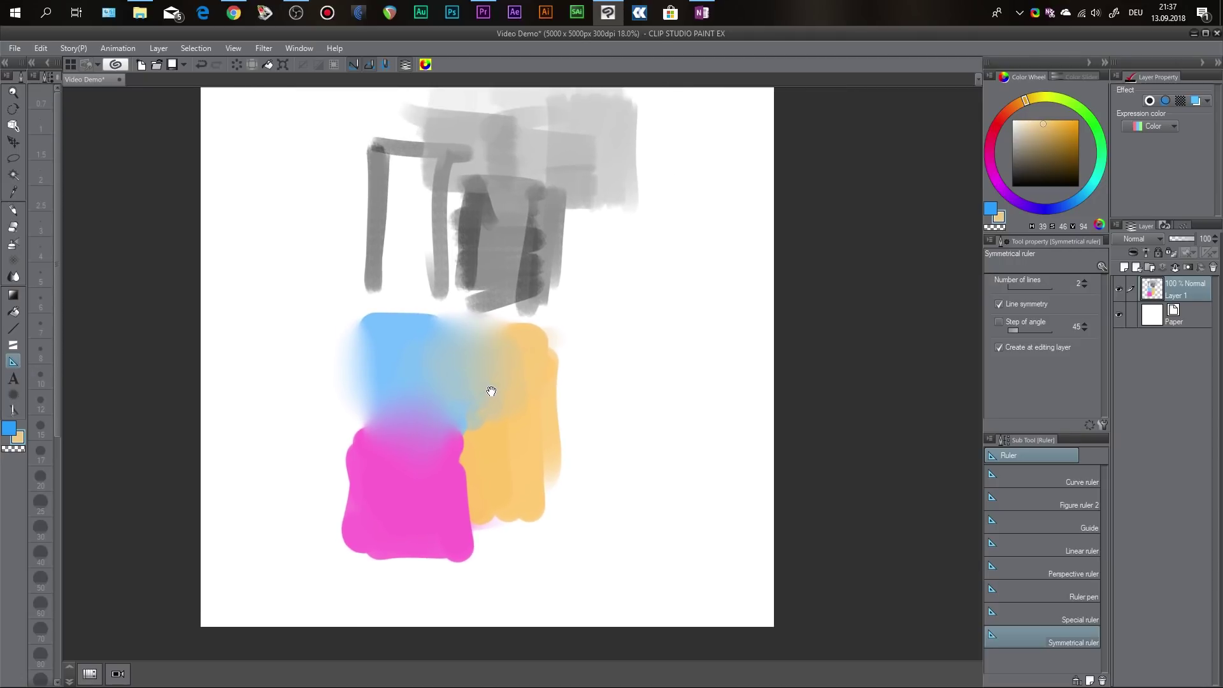
pyautogui.click(1118, 289)
pyautogui.click(1125, 268)
pyautogui.moveTo(437, 210); pyautogui.dragTo(460, 333)
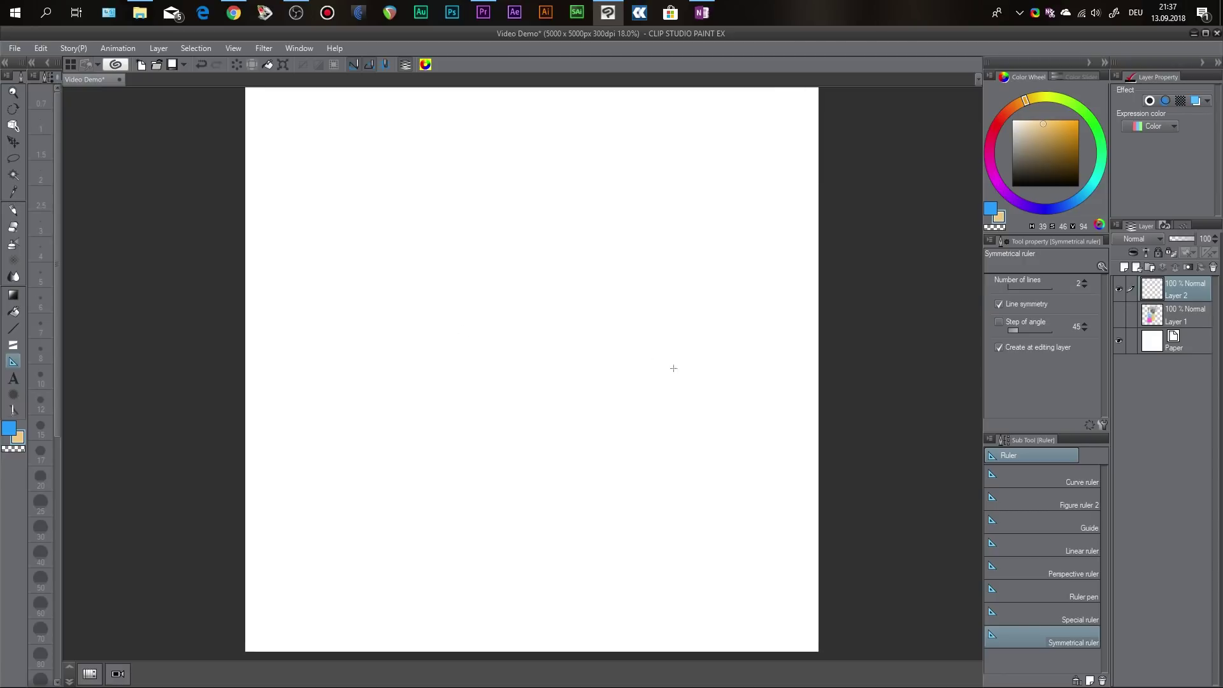
# Place a round Concentric circle special ruler in the upper part of the canvas.
pyautogui.click(1029, 616)
pyautogui.moveTo(486, 254); pyautogui.dragTo(549, 319)
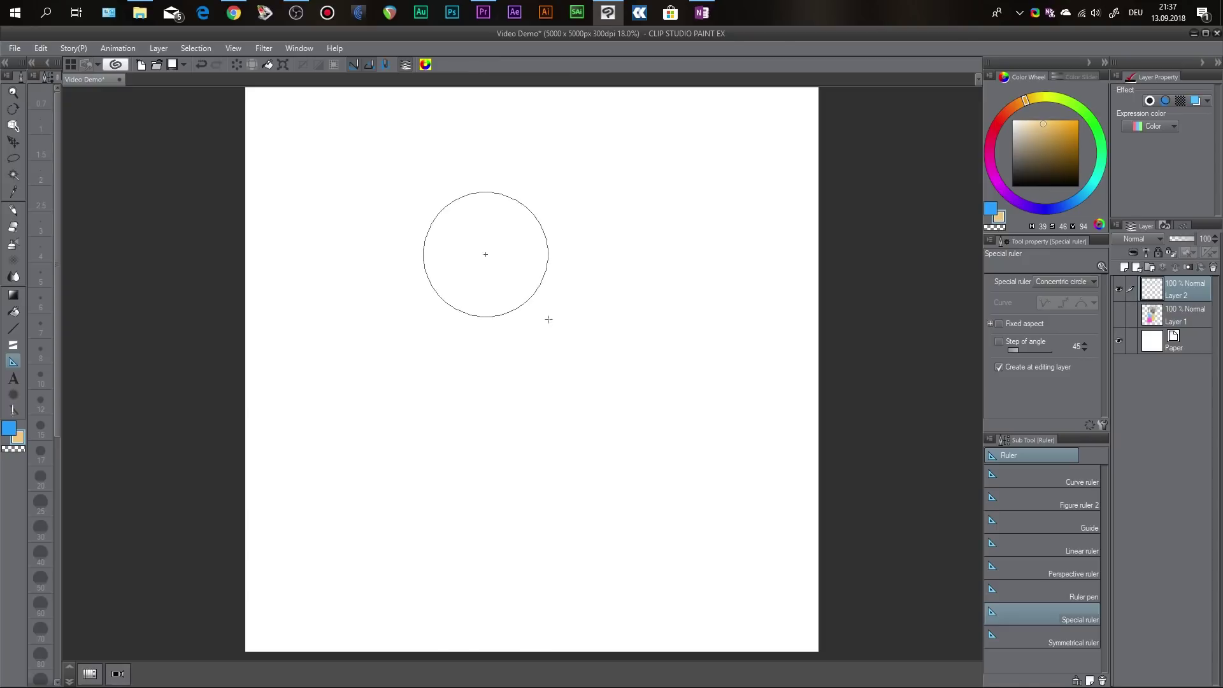
pyautogui.click(447, 214)
# Try adding a flattened elliptical concentric ruler overlapping the round one, and undo it.
pyautogui.moveTo(429, 217); pyautogui.dragTo(515, 222)
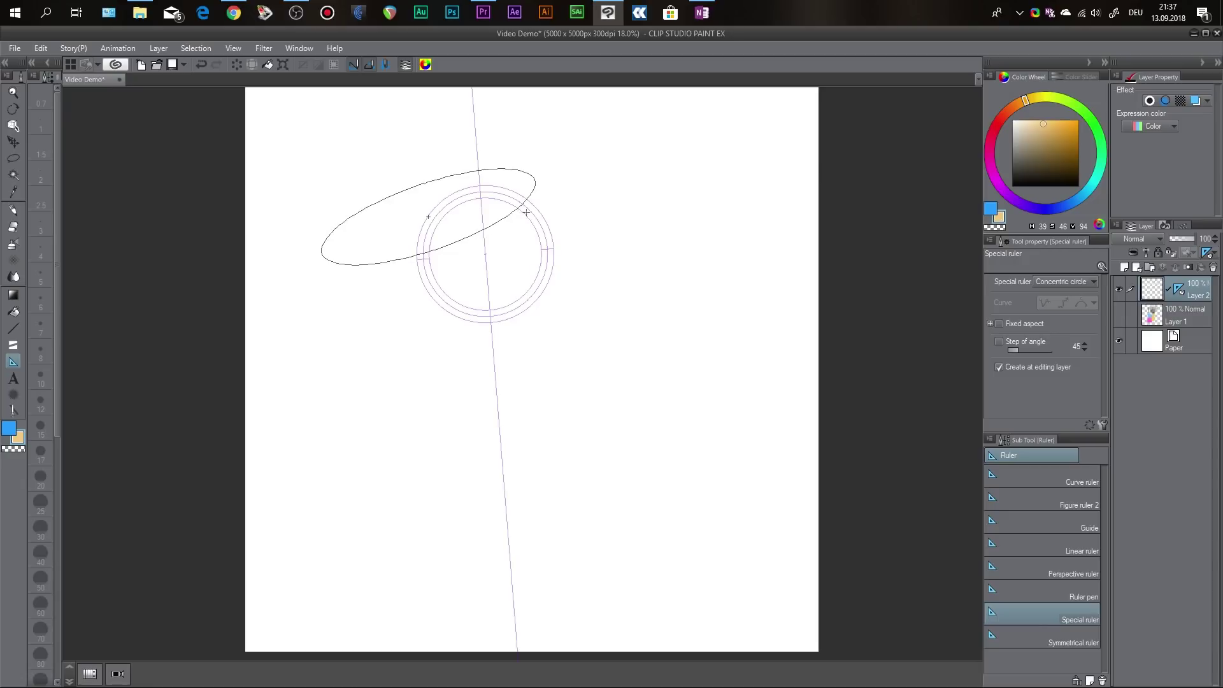
pyautogui.click(512, 234)
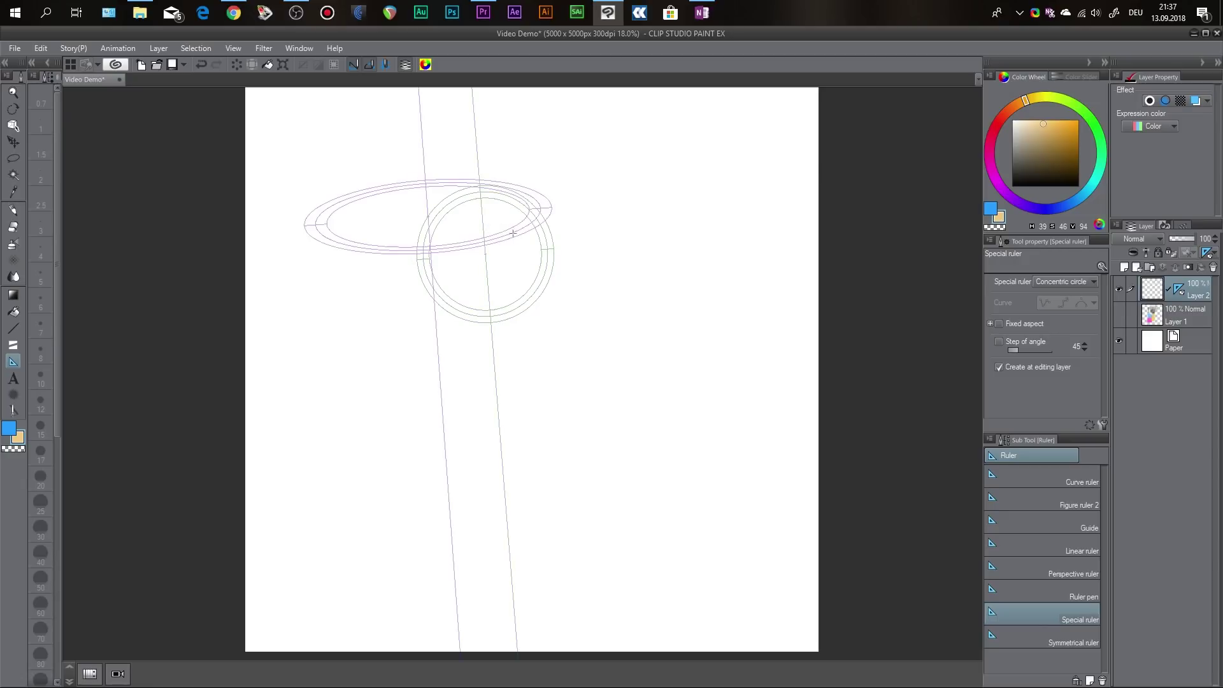
pyautogui.hotkey('ctrl', 'z')
# Switch to the Pencille brush with black as the drawing color and a brush size of 72.5.
pyautogui.press('b')
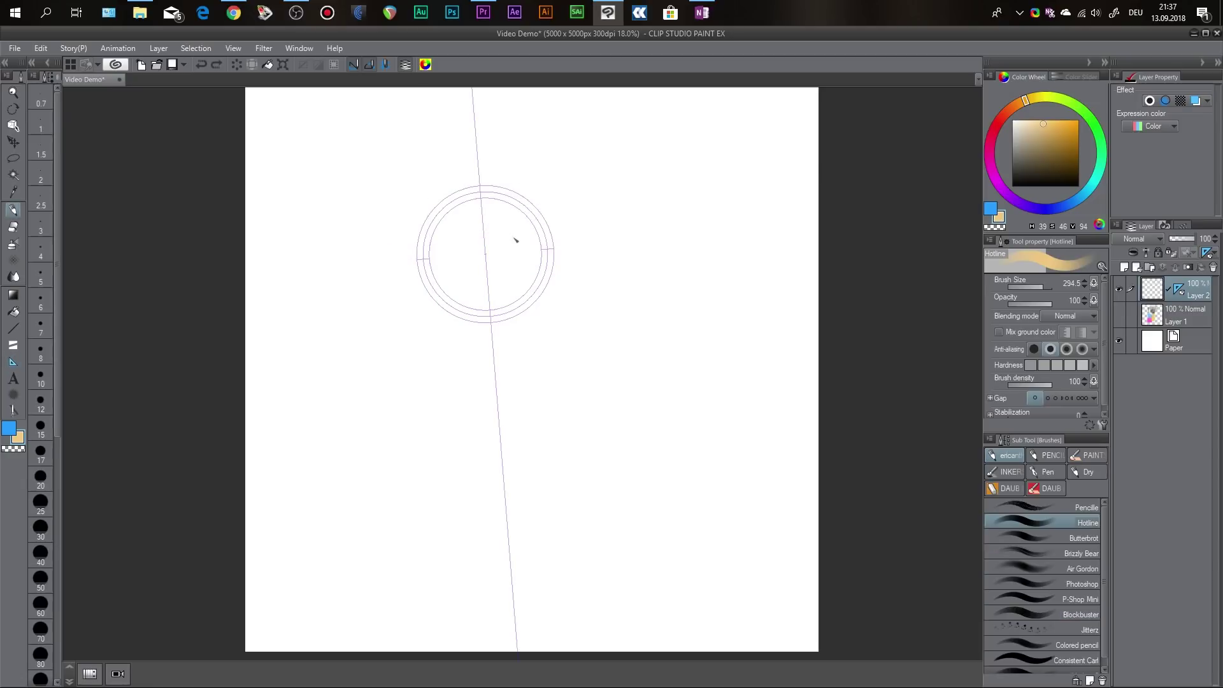
pyautogui.click(1042, 507)
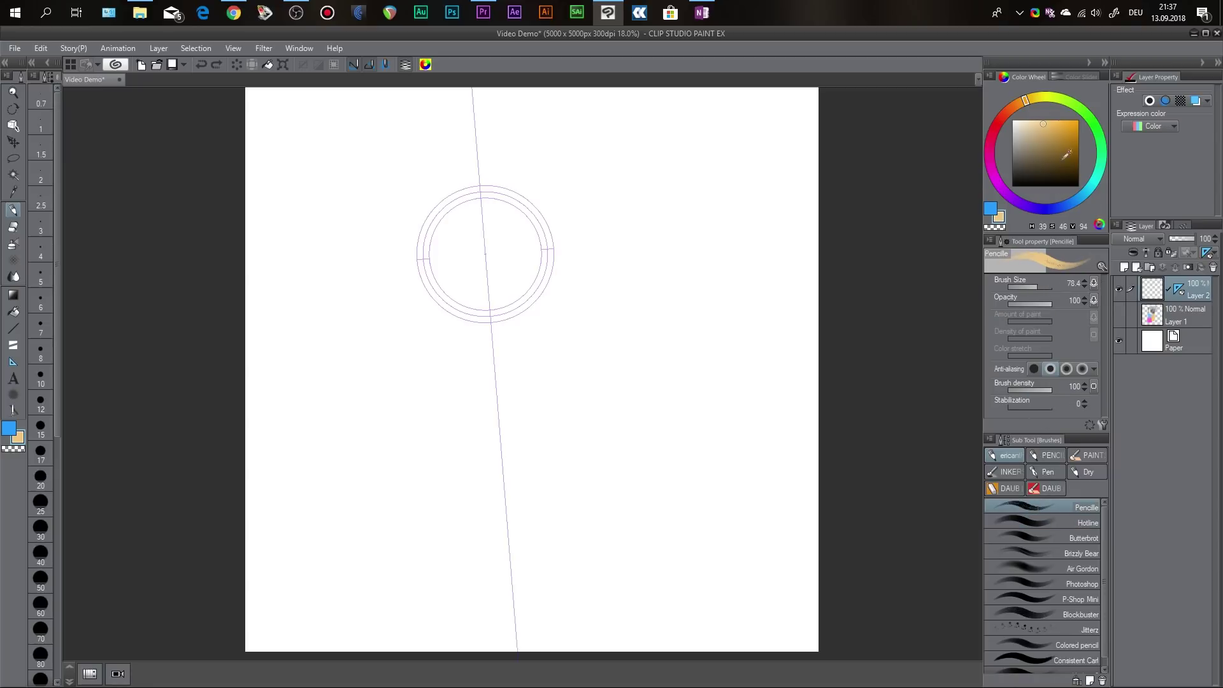
pyautogui.click(1078, 186)
pyautogui.press('[')
pyautogui.press('[')
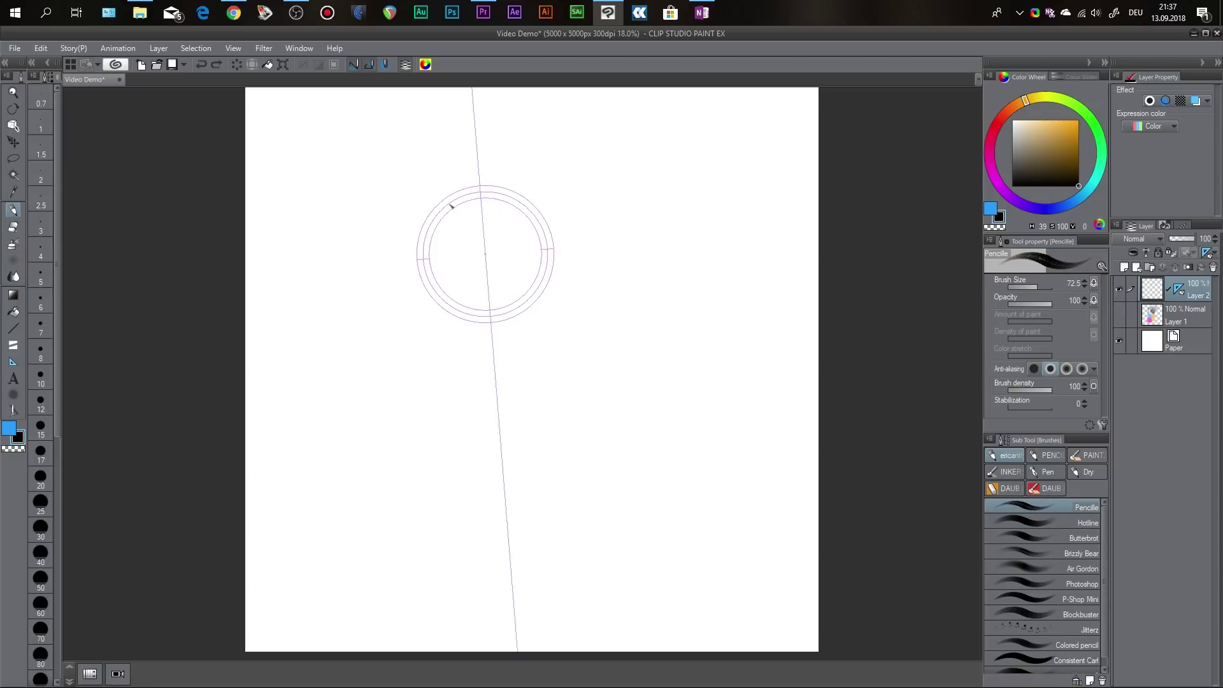
# Draw several concentric circles snapped to the circle ruler, clear them, and delete Layer 2 with its ruler.
pyautogui.moveTo(427, 233)
pyautogui.mouseDown()
pyautogui.moveTo(525, 349)
pyautogui.moveTo(525, 192)
pyautogui.moveTo(459, 323)
pyautogui.mouseUp()
pyautogui.moveTo(503, 146)
pyautogui.mouseDown()
pyautogui.moveTo(327, 293)
pyautogui.moveTo(314, 170)
pyautogui.moveTo(409, 110)
pyautogui.moveTo(623, 164)
pyautogui.moveTo(375, 275)
pyautogui.mouseUp()
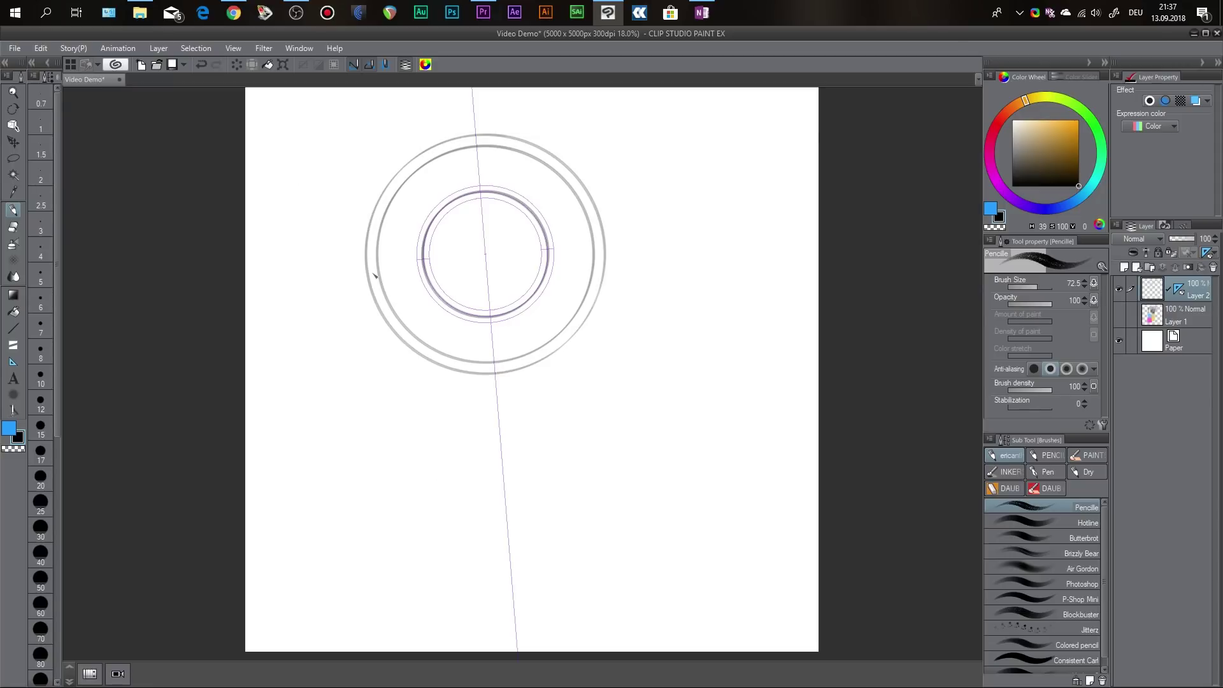
pyautogui.press('Delete')
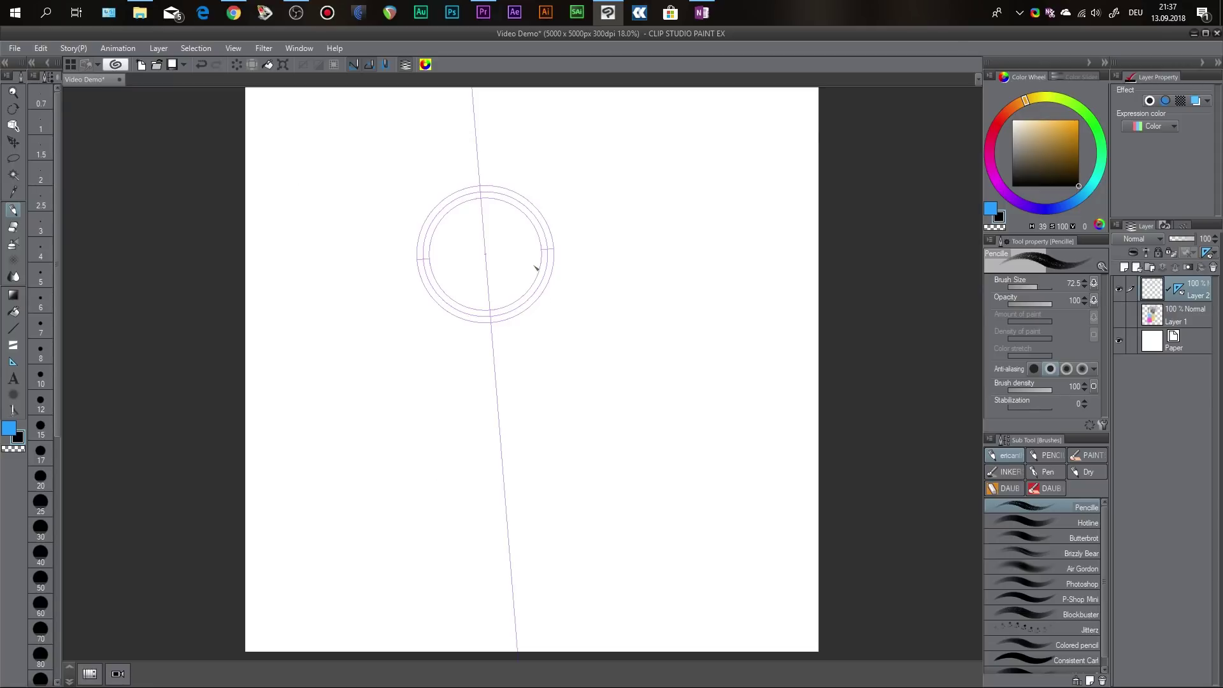
pyautogui.click(1212, 267)
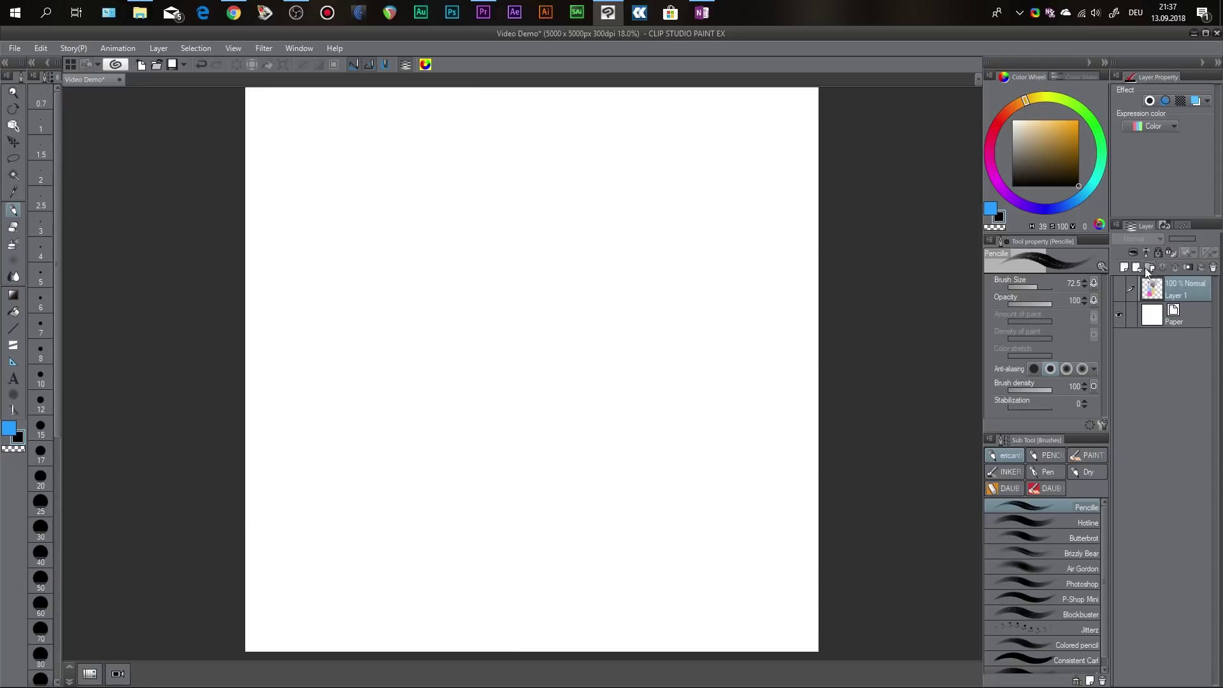
# Add a new raster layer and place a vertical 2-line symmetrical ruler with line symmetry near the canvas center.
pyautogui.click(13, 362)
pyautogui.click(1036, 627)
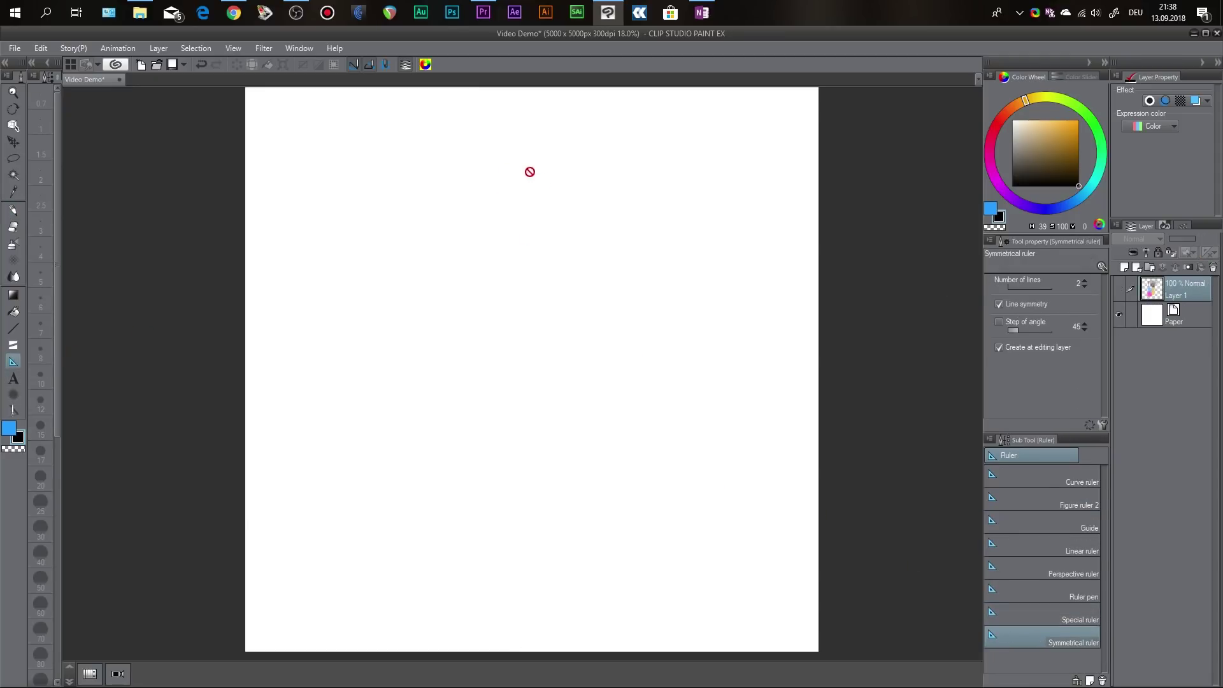
pyautogui.click(1124, 267)
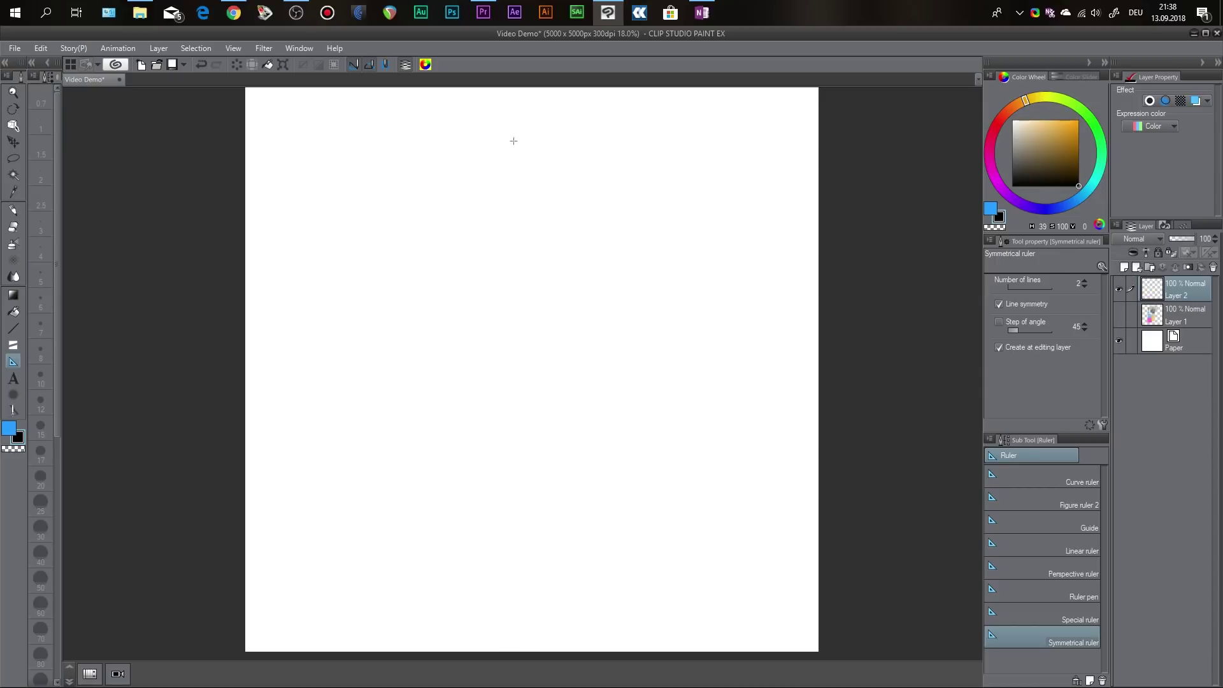
pyautogui.moveTo(518, 133); pyautogui.dragTo(570, 632)
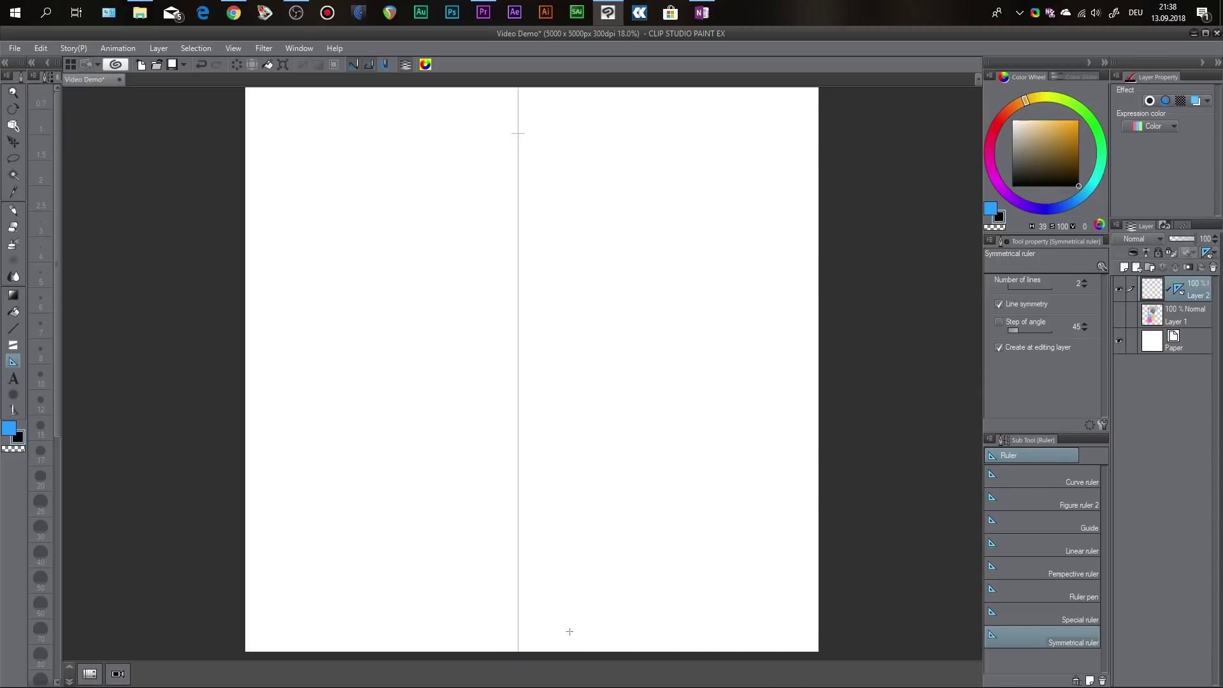
# Draw a mirrored test stroke with the Pencille brush beside the symmetry axis and clear it from the layer.
pyautogui.press('p')
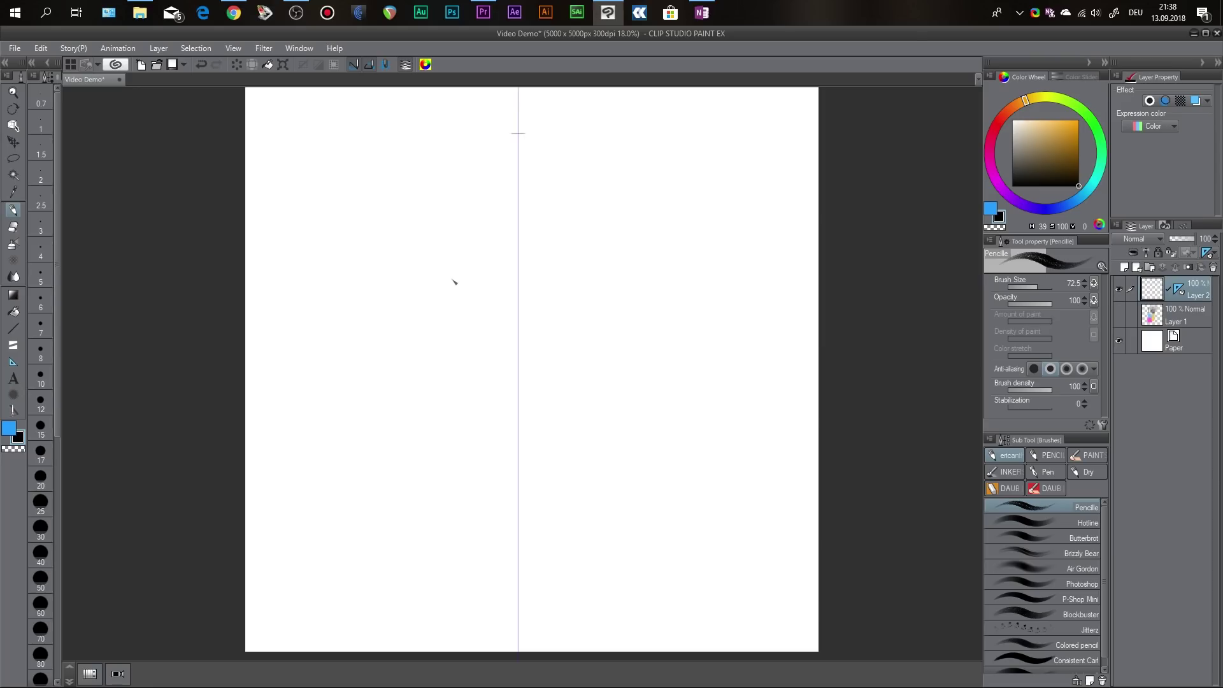
pyautogui.moveTo(461, 290)
pyautogui.mouseDown()
pyautogui.moveTo(437, 271)
pyautogui.moveTo(373, 274)
pyautogui.moveTo(417, 266)
pyautogui.moveTo(373, 273)
pyautogui.moveTo(407, 304)
pyautogui.moveTo(459, 295)
pyautogui.moveTo(420, 305)
pyautogui.moveTo(425, 256)
pyautogui.mouseUp()
pyautogui.press('Delete')
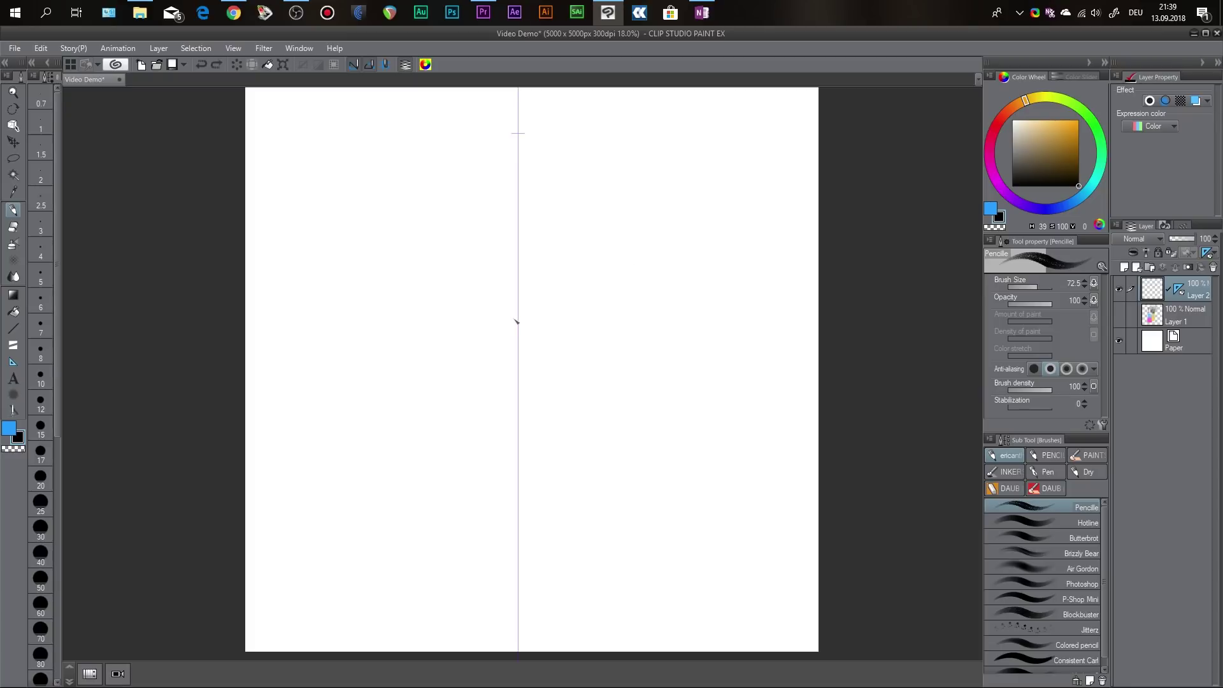